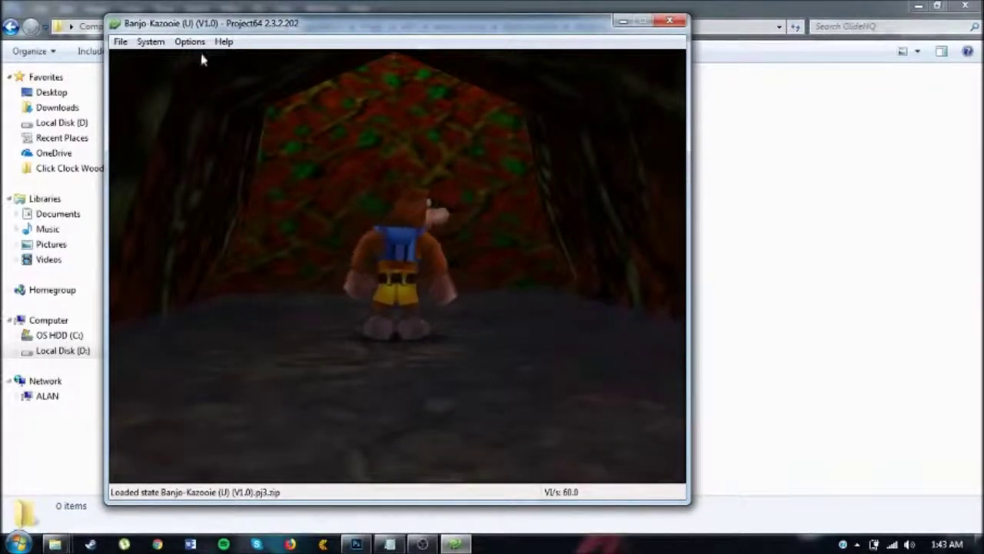
- Open Project64's System menu to choose a Banjo-Kazooie save state
{"action": "left_click", "coordinate": [151, 41]}
- Switch to save state Slot 1 and load it
{"action": "mouse_move", "coordinate": [196, 225]}
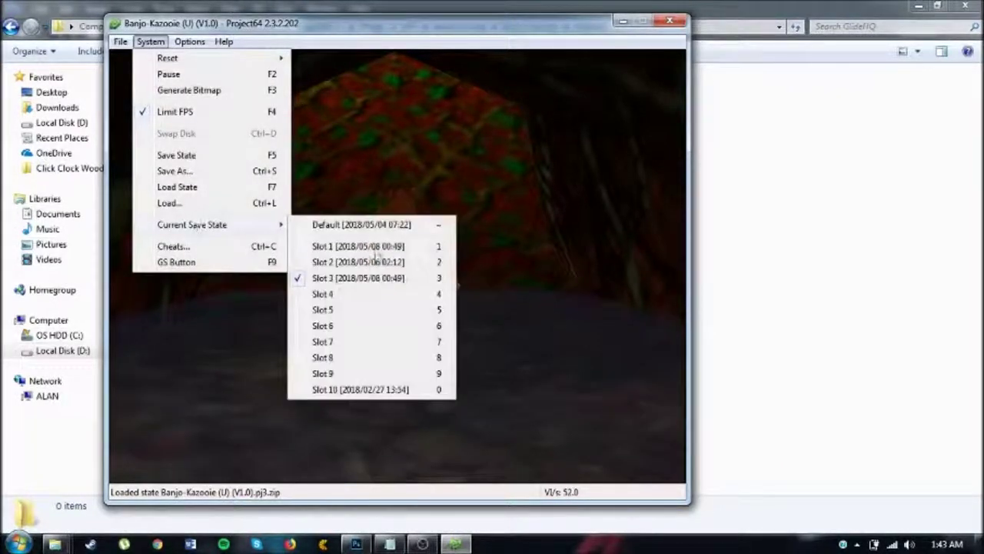
{"action": "left_click", "coordinate": [371, 243]}
{"action": "key", "text": "F7"}
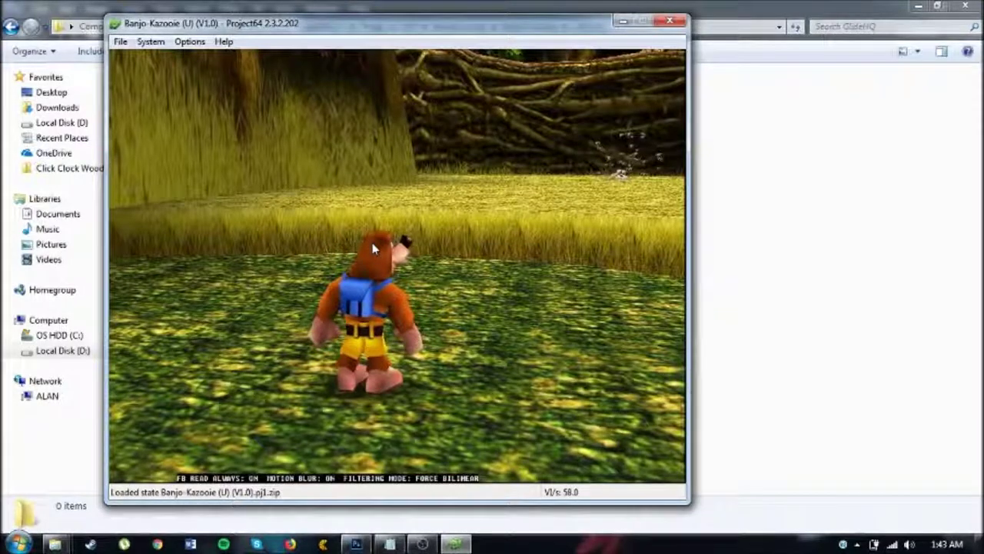
- Run Banjo across the grass into the tunnel, then stop texture dumping and minimize Project64
{"action": "key", "text": "Left"}
{"action": "key", "text": "Down"}
{"action": "key", "text": "Left"}
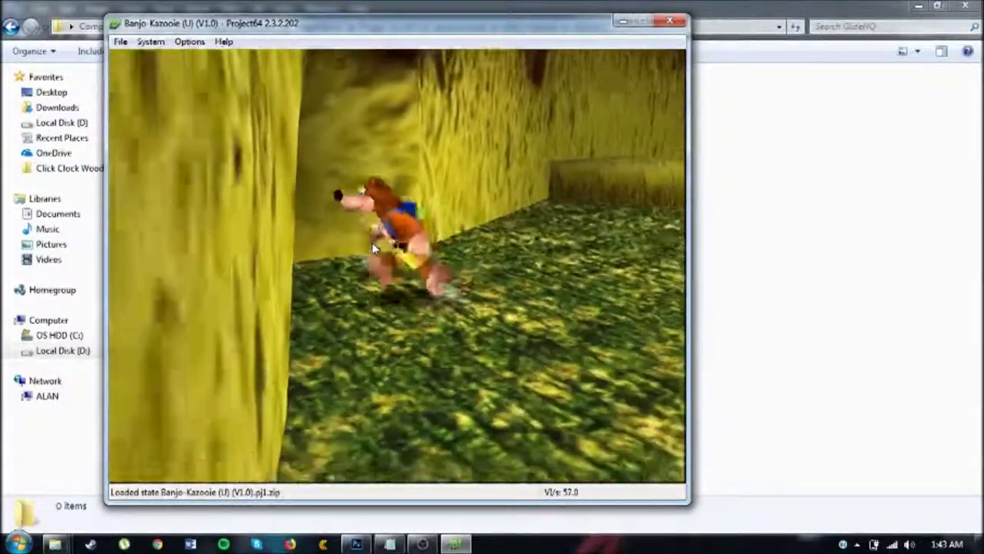
{"action": "key", "text": "Up"}
{"action": "key", "text": "Up"}
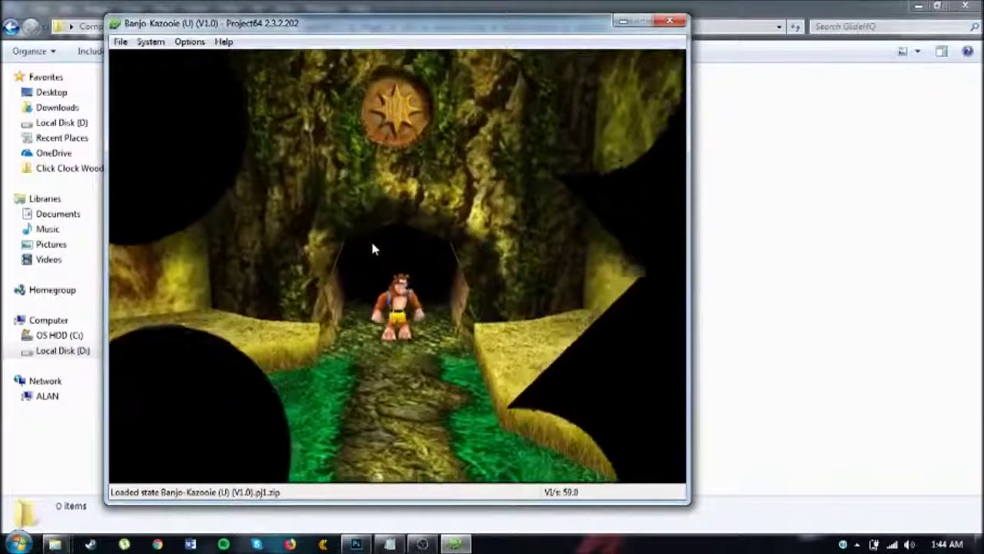
{"action": "key", "text": "Up"}
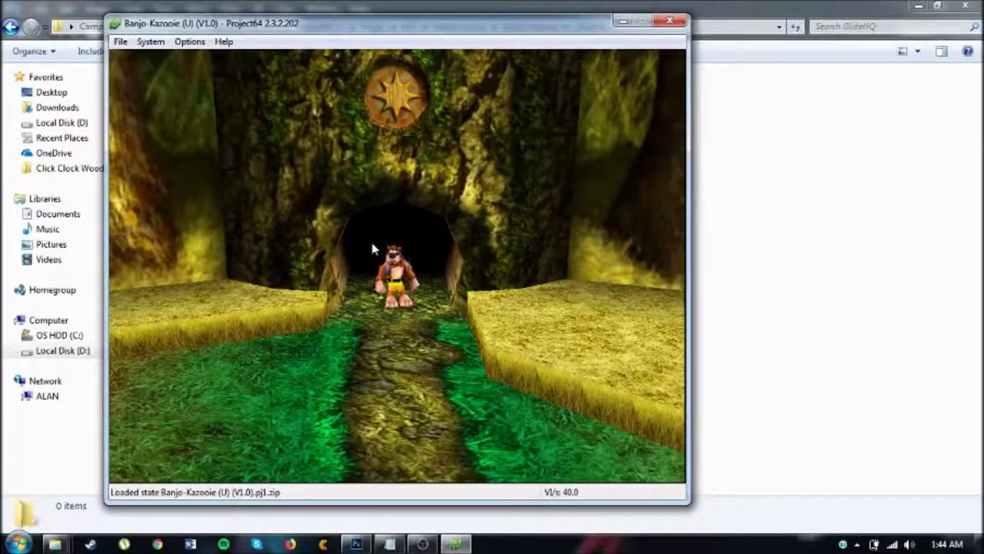
{"action": "key", "text": "Up"}
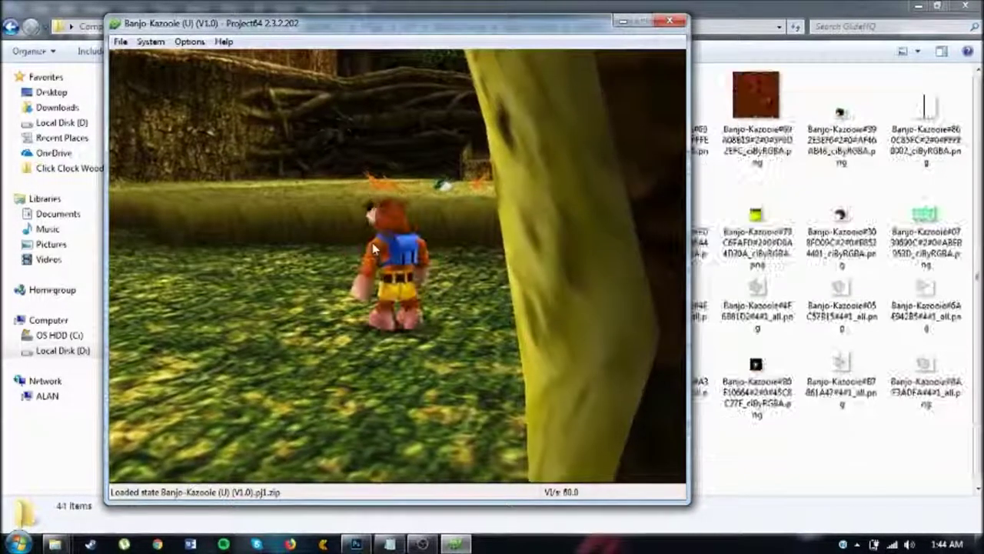
{"action": "key", "text": "alt+r"}
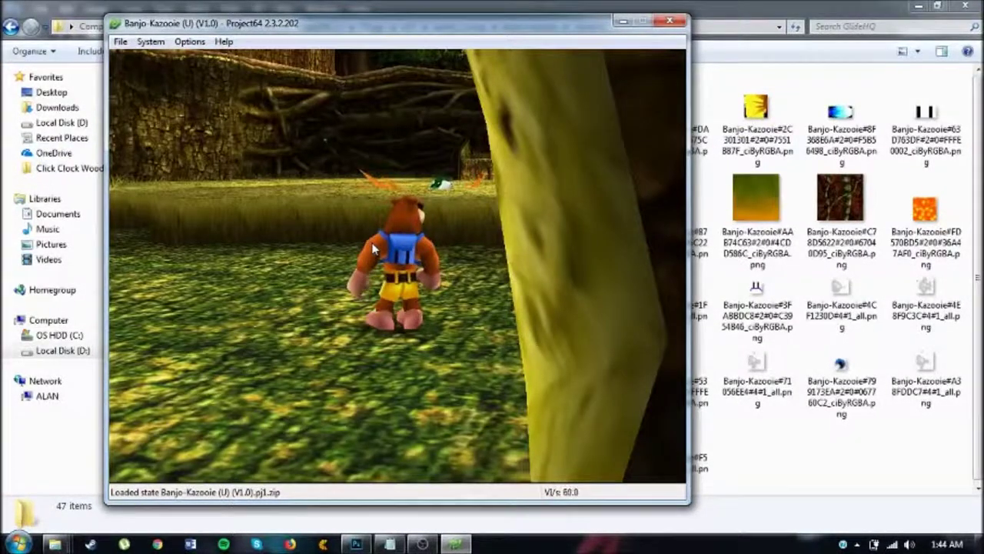
{"action": "key", "text": "alt+Tab"}
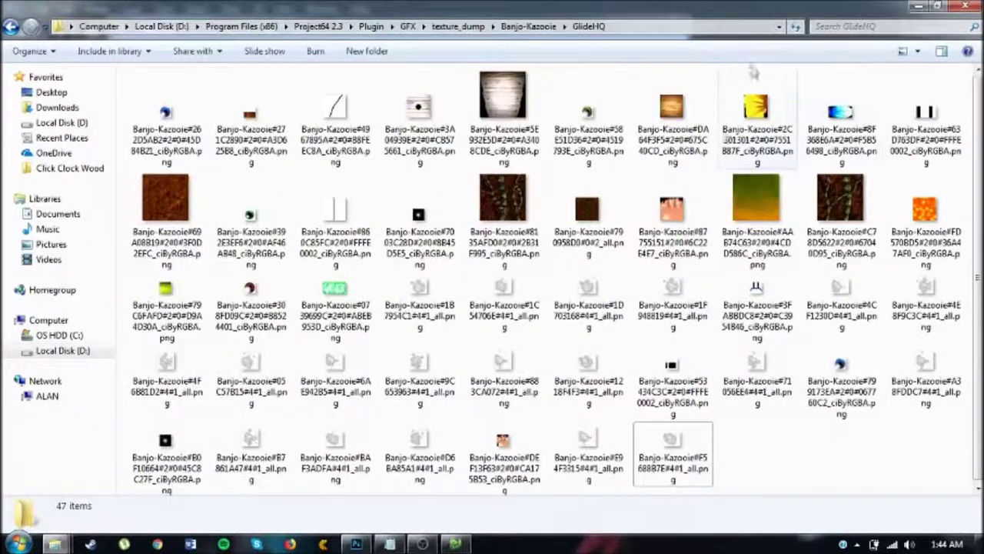
- Load Project64's Slot 3 cave state and select the 32×32 Banjo-Kazooie#790958D0#0#2_all.png mud texture
{"action": "left_click", "coordinate": [569, 239]}
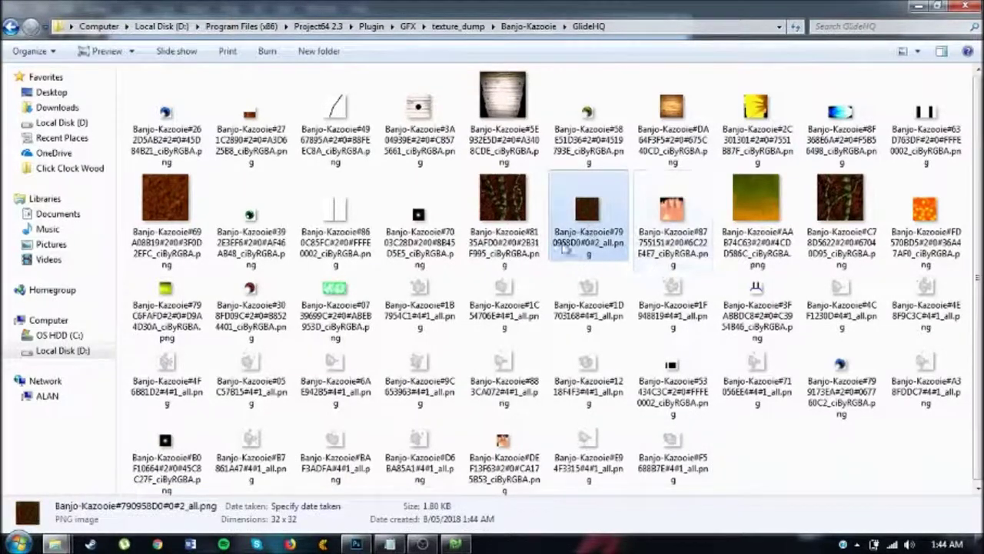
{"action": "left_click", "coordinate": [456, 544]}
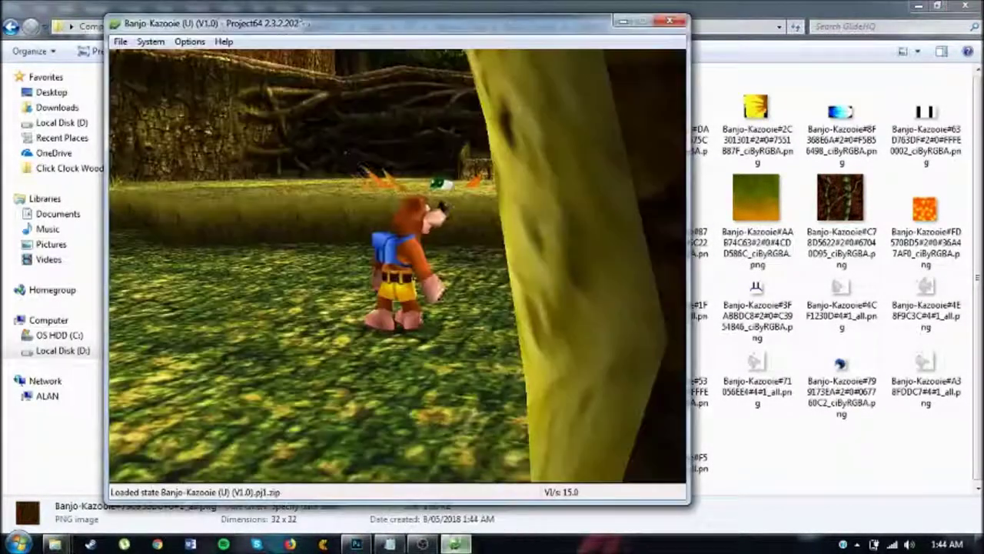
{"action": "left_click", "coordinate": [151, 41]}
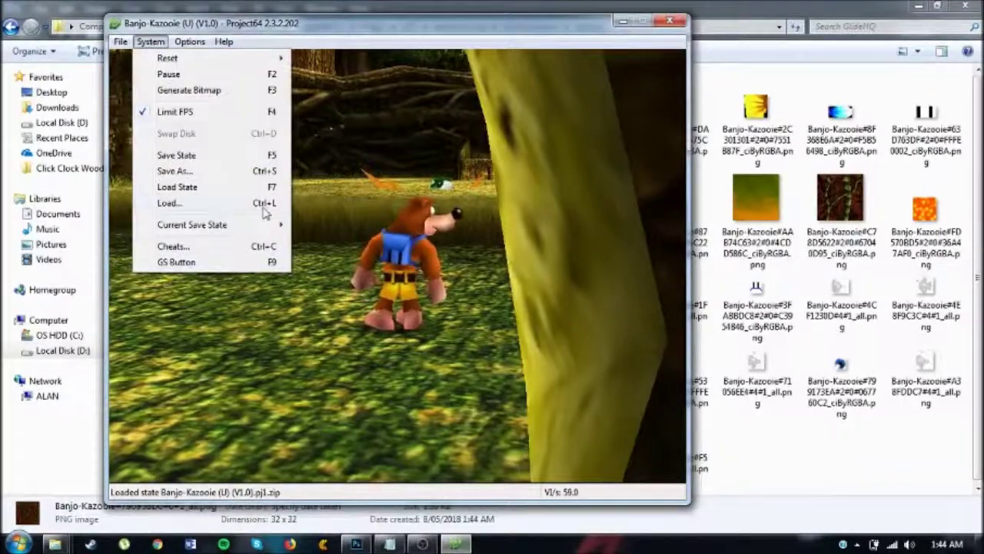
{"action": "mouse_move", "coordinate": [256, 224]}
{"action": "left_click", "coordinate": [330, 277]}
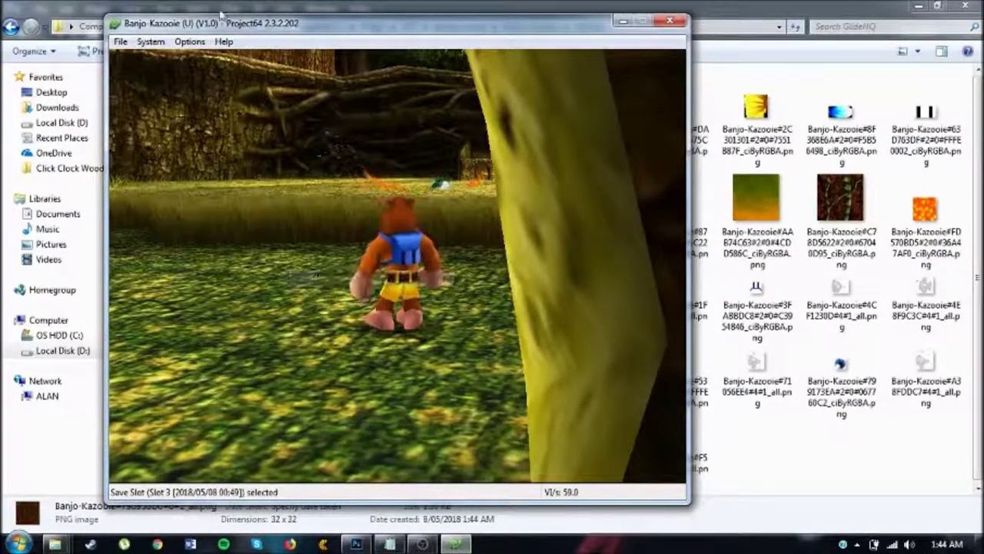
{"action": "key", "text": "F7"}
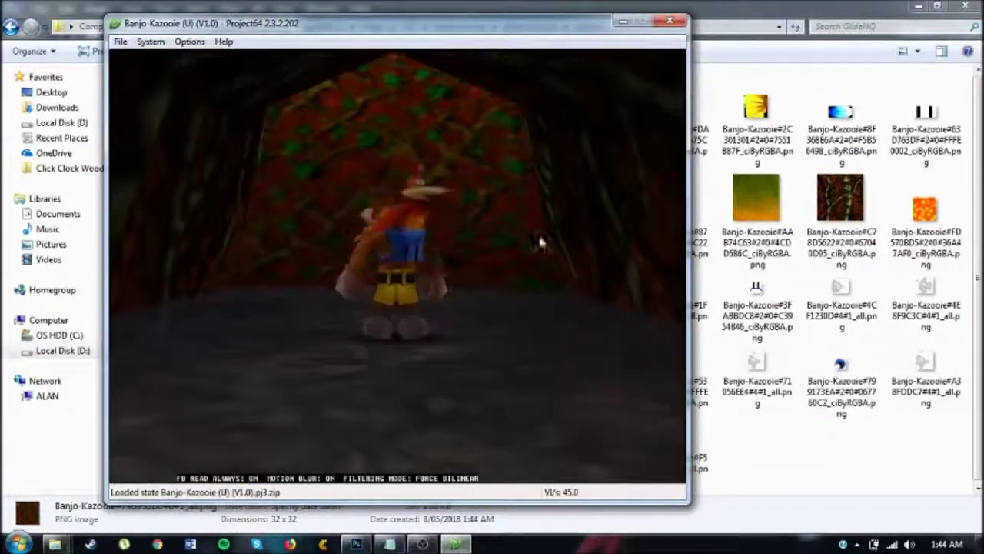
{"action": "left_click_drag", "start_coordinate": [514, 22], "coordinate": [355, 22]}
{"action": "left_click", "coordinate": [588, 223]}
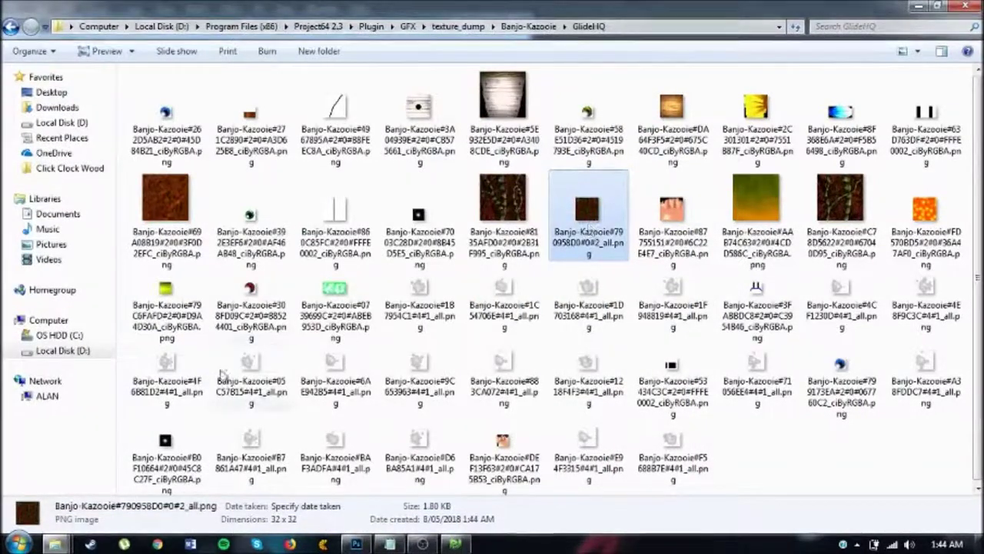
- Paste the mud PNG into the Summer folder and open the B4ECCE66 vine texture in Photoshop
{"action": "mouse_move", "coordinate": [87, 543]}
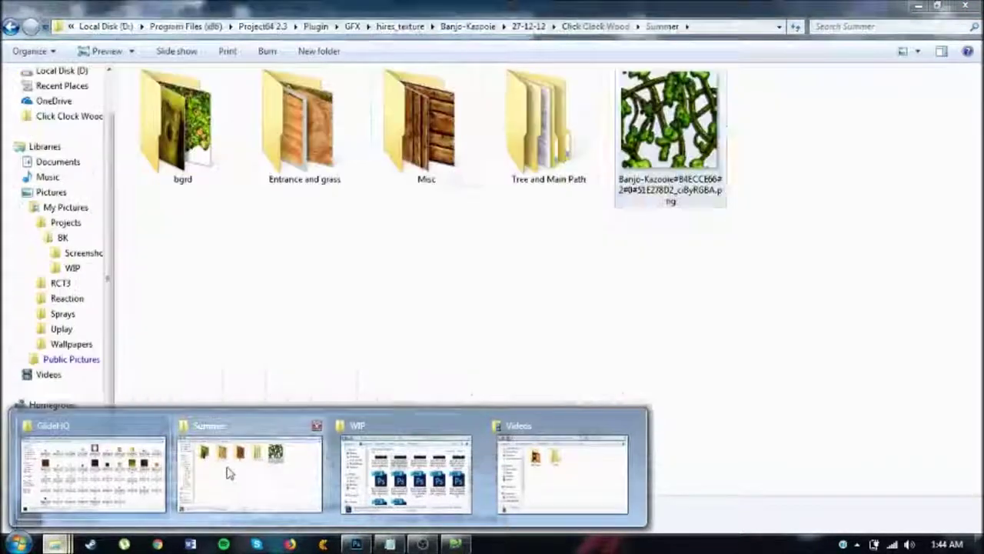
{"action": "left_click", "coordinate": [226, 469]}
{"action": "left_click", "coordinate": [676, 342]}
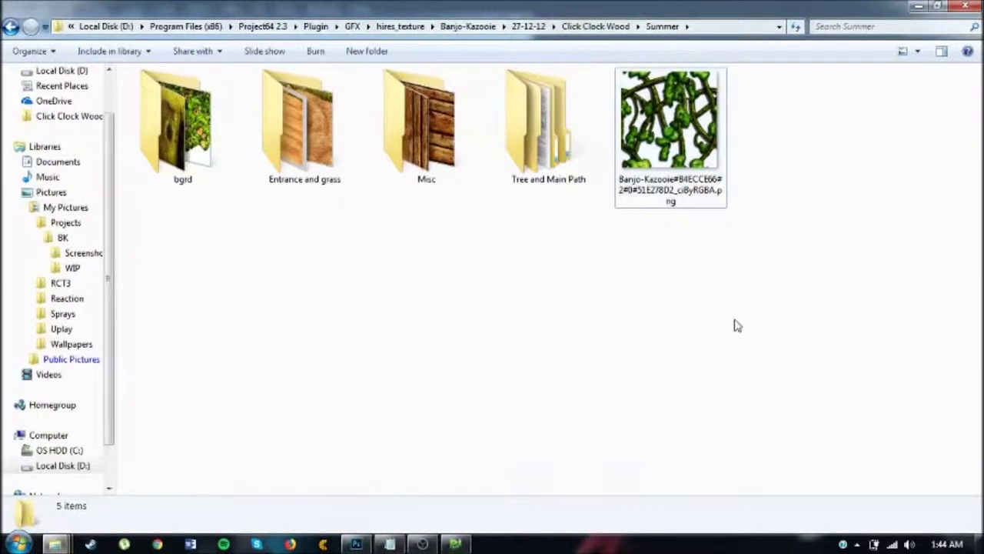
{"action": "key", "text": "ctrl+v"}
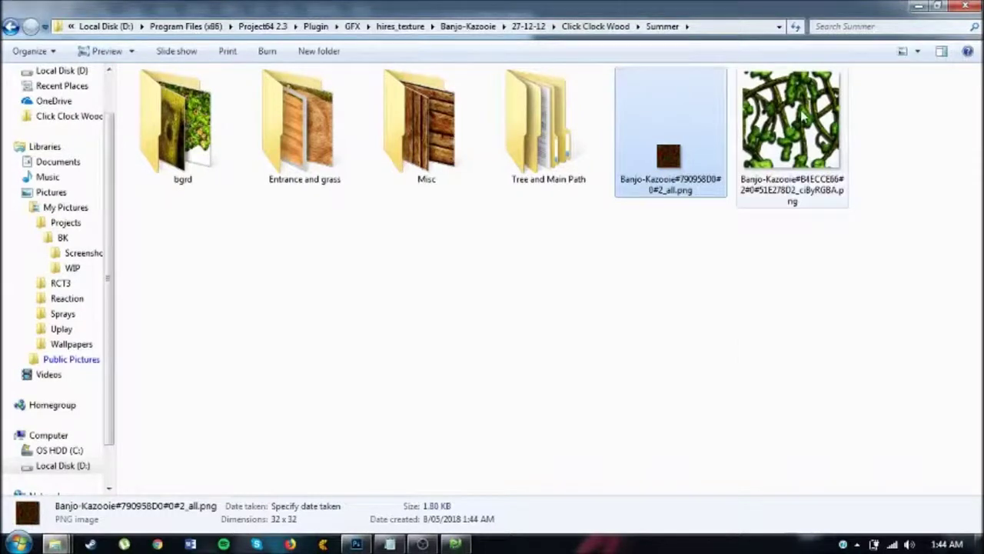
{"action": "left_click", "coordinate": [818, 204]}
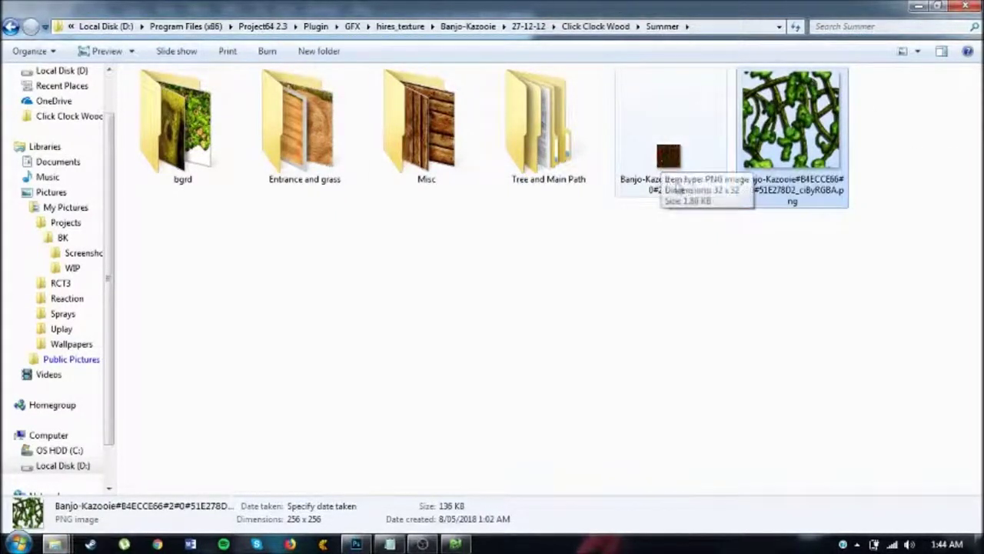
{"action": "left_click_drag", "start_coordinate": [805, 124], "coordinate": [644, 23]}
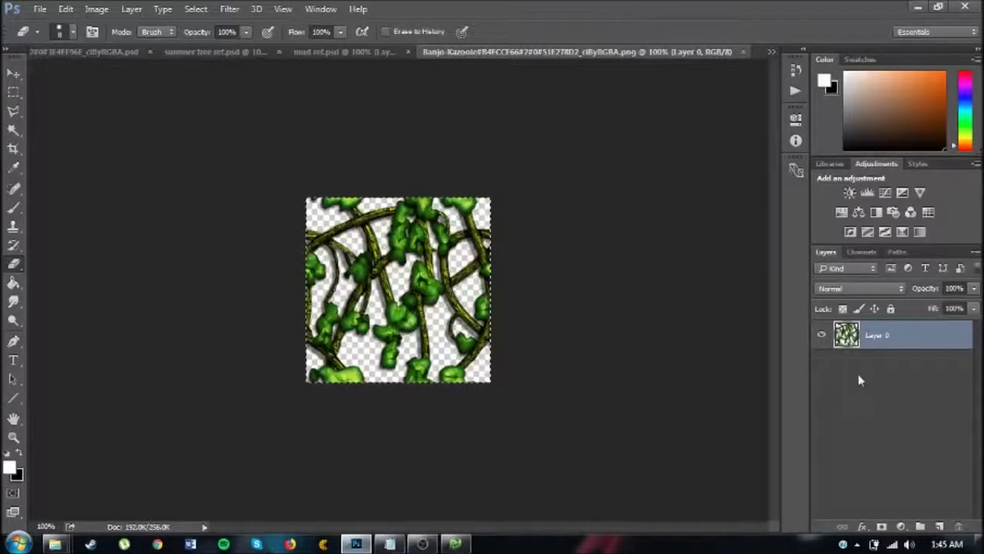
- Replace mud ref.psd's old vine layer with a fresh vine texture layer above mud Layer 0
{"action": "left_click", "coordinate": [231, 52]}
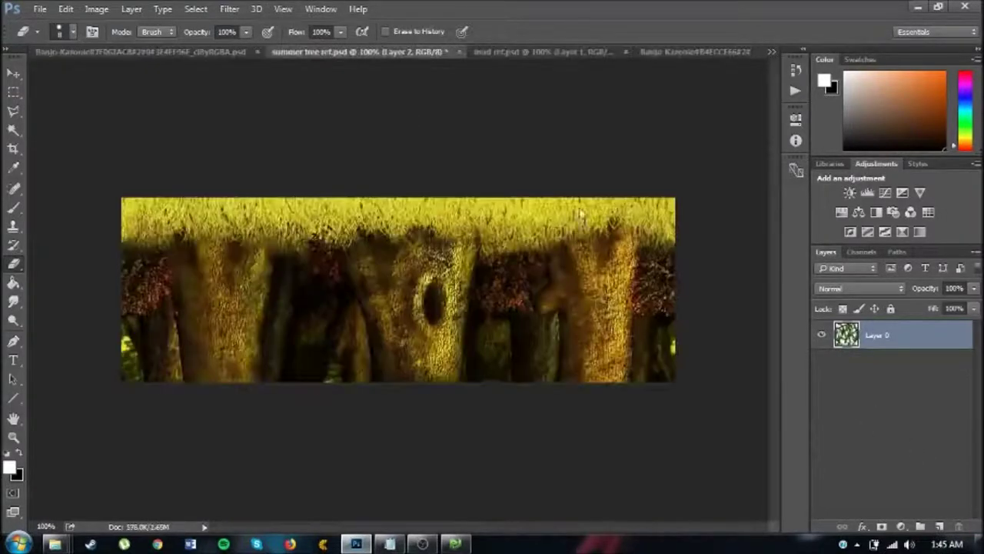
{"action": "left_click", "coordinate": [603, 52]}
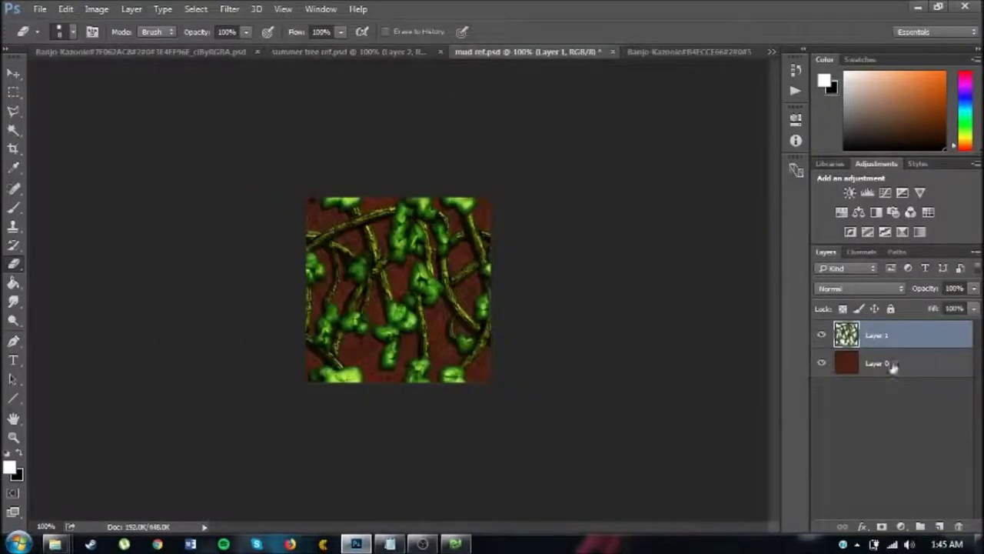
{"action": "left_click_drag", "start_coordinate": [889, 373], "coordinate": [958, 526]}
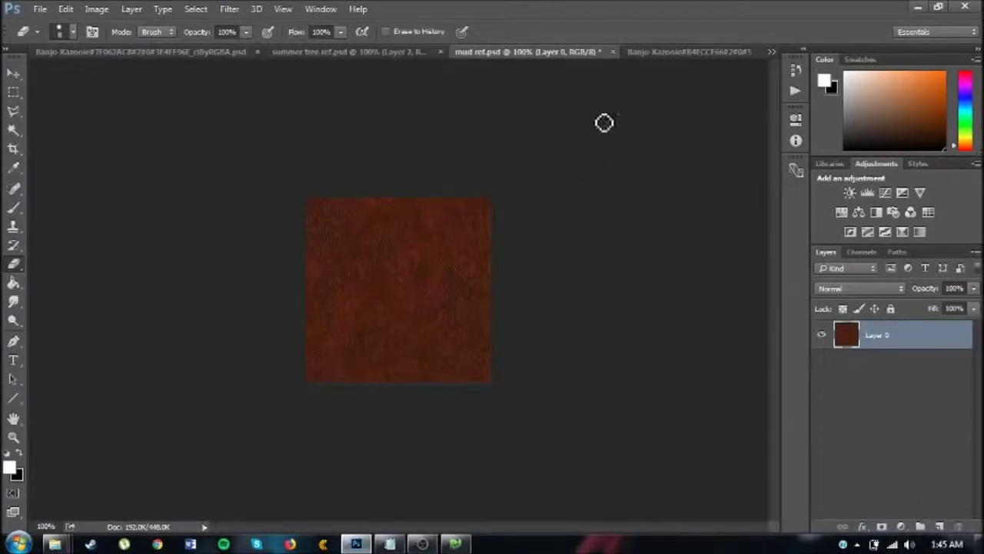
{"action": "left_click", "coordinate": [650, 51]}
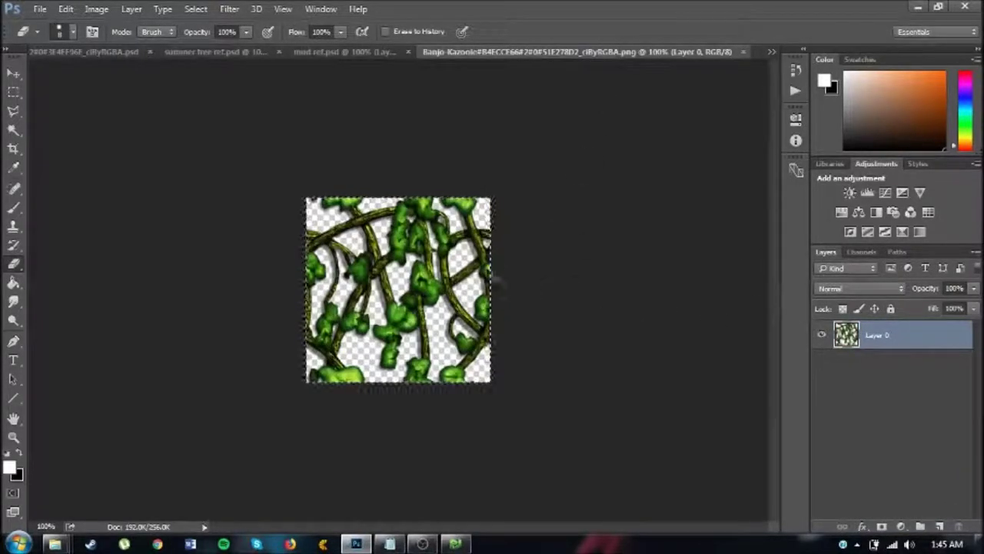
{"action": "left_click_drag", "start_coordinate": [329, 124], "coordinate": [638, 342]}
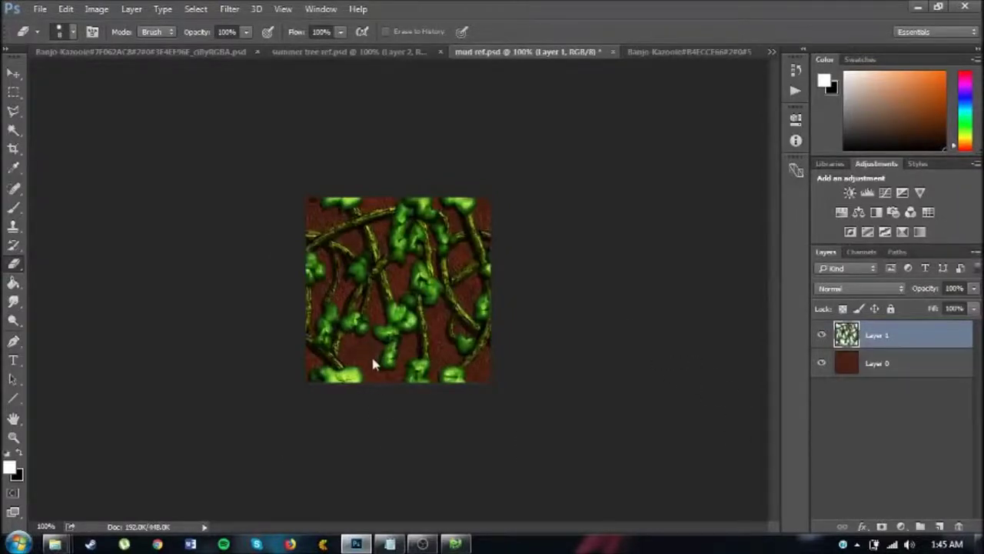
{"action": "key", "text": "ctrl+shift+s"}
- Navigate Save As to the Click Clock Wood Summer folder and set the format to PNG
{"action": "scroll", "coordinate": [348, 277], "scroll_direction": "up", "scroll_amount": 4}
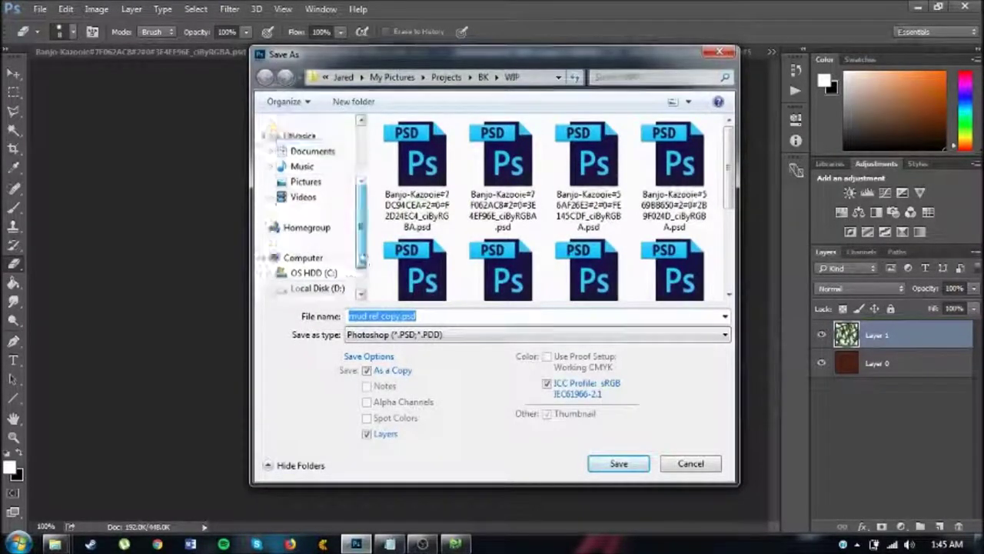
{"action": "left_click", "coordinate": [315, 218]}
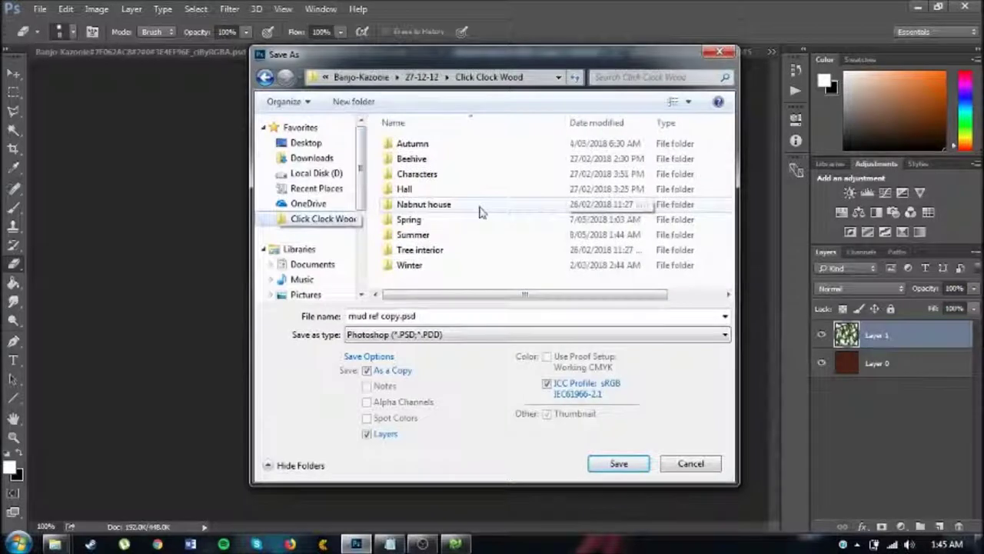
{"action": "double_click", "coordinate": [421, 235]}
{"action": "double_click", "coordinate": [666, 183]}
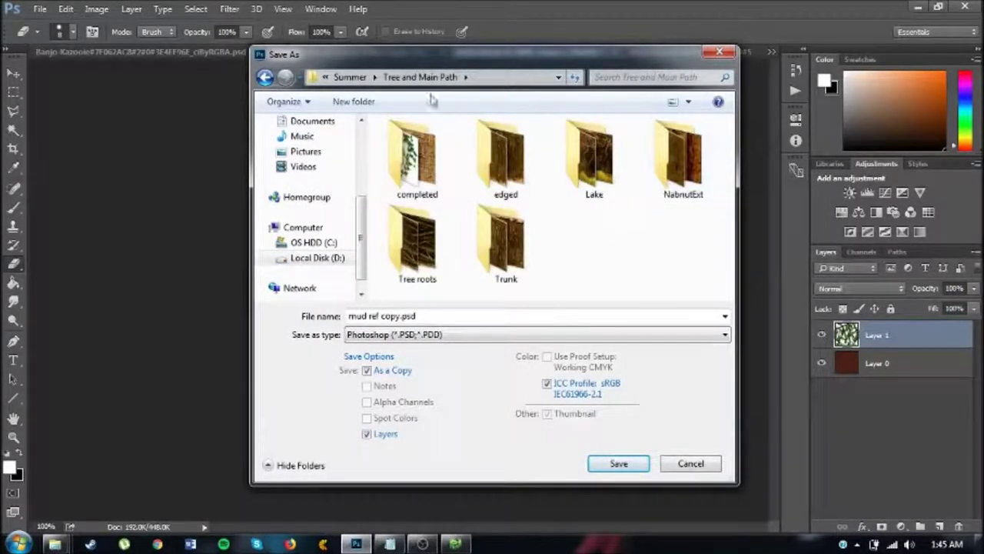
{"action": "left_click", "coordinate": [350, 77]}
{"action": "left_click", "coordinate": [495, 335]}
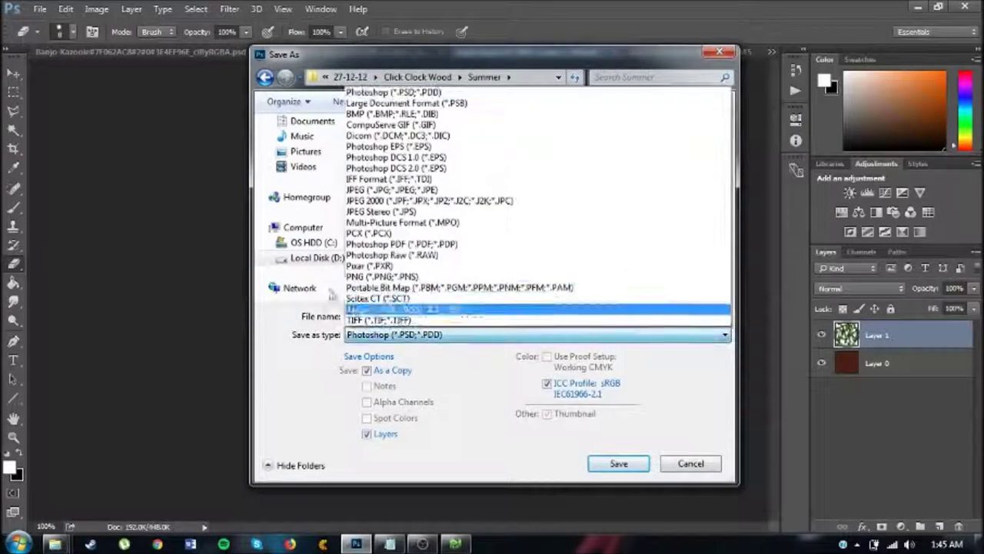
{"action": "left_click", "coordinate": [602, 278]}
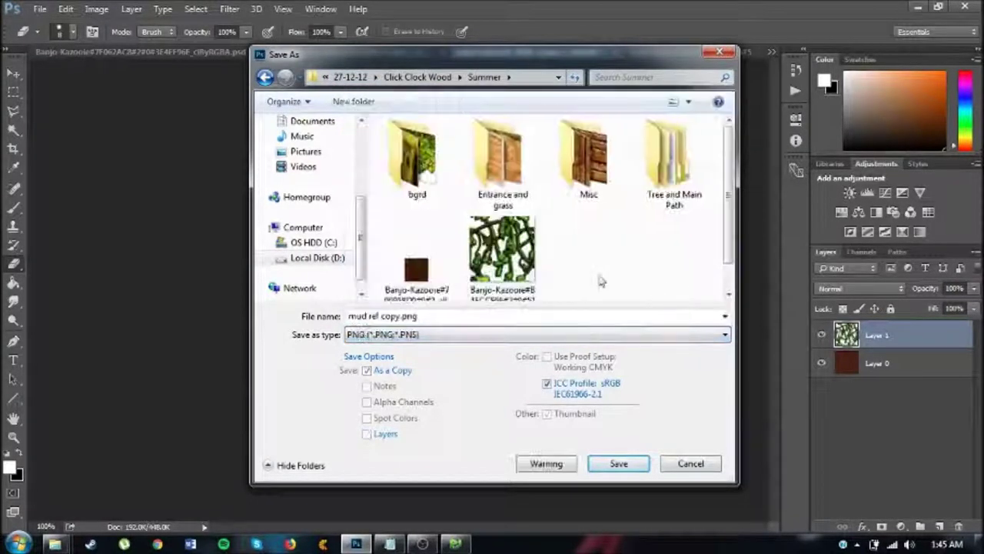
- Rename the existing Banjo-Kazooie#790958D0#0#2_all.png to _all1 and reuse _all.png as the target name
{"action": "scroll", "coordinate": [737, 202], "scroll_direction": "down", "scroll_amount": 1}
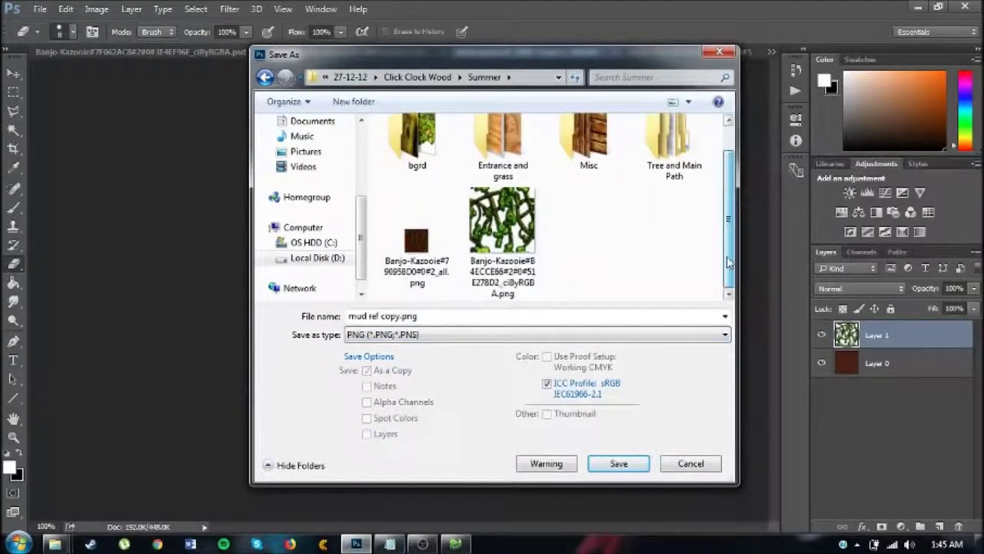
{"action": "left_click", "coordinate": [435, 269]}
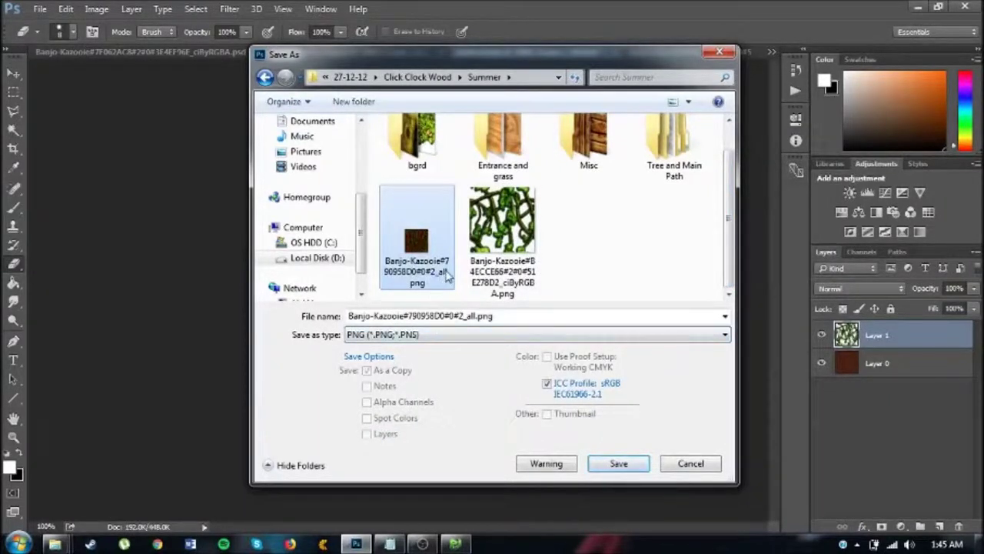
{"action": "left_click", "coordinate": [447, 278]}
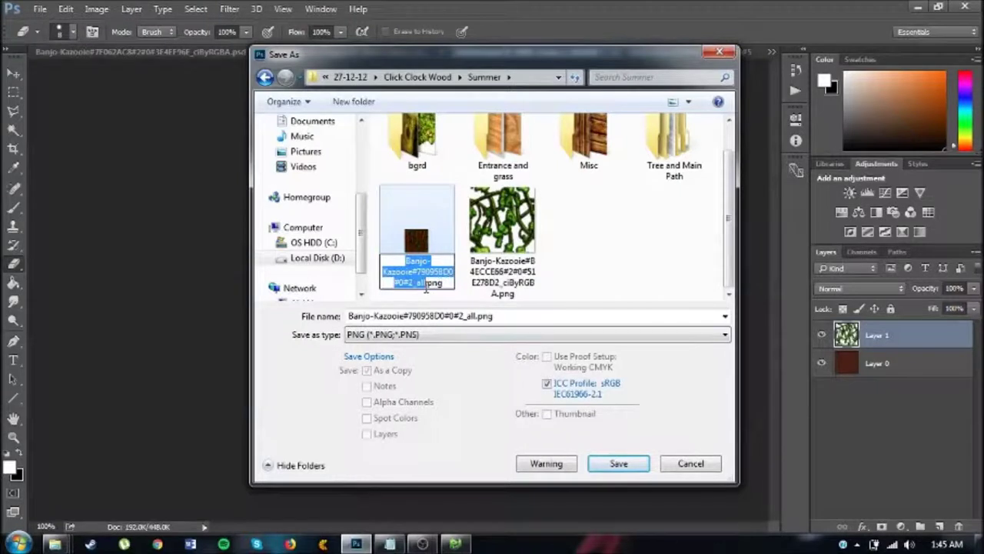
{"action": "left_click", "coordinate": [426, 283]}
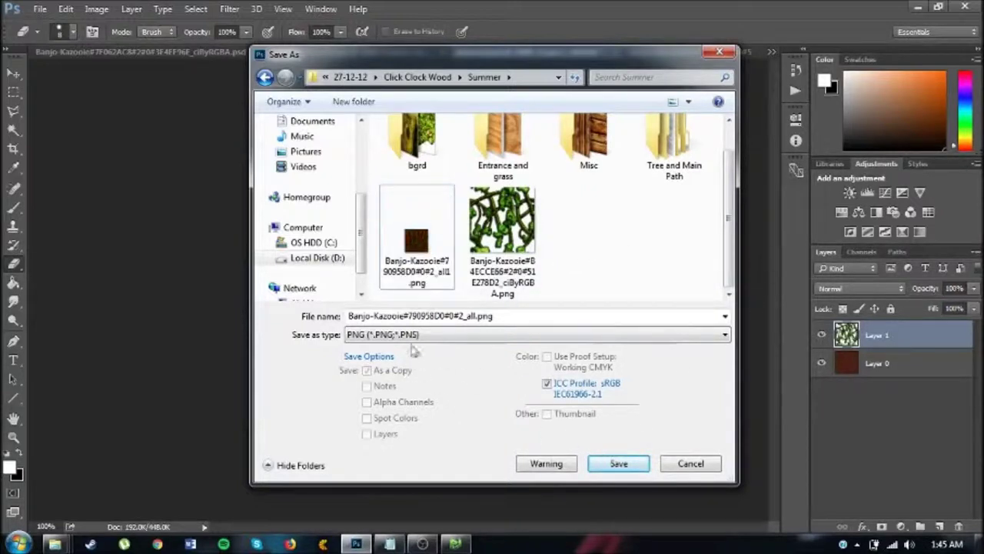
{"action": "left_click", "coordinate": [364, 320]}
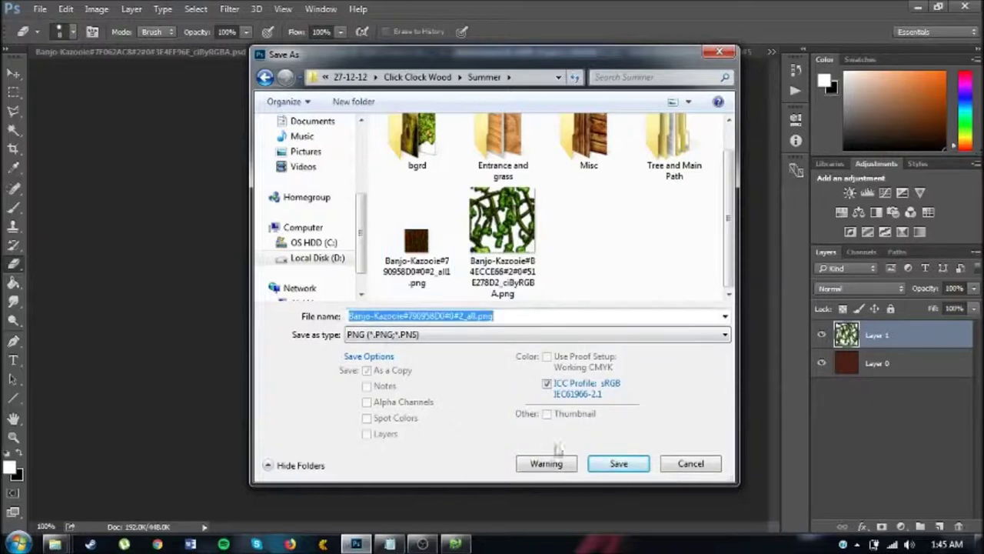
- Overwrite _all.png with the vine-over-mud composite using default PNG options, then check the Summer folder
{"action": "left_click", "coordinate": [619, 463]}
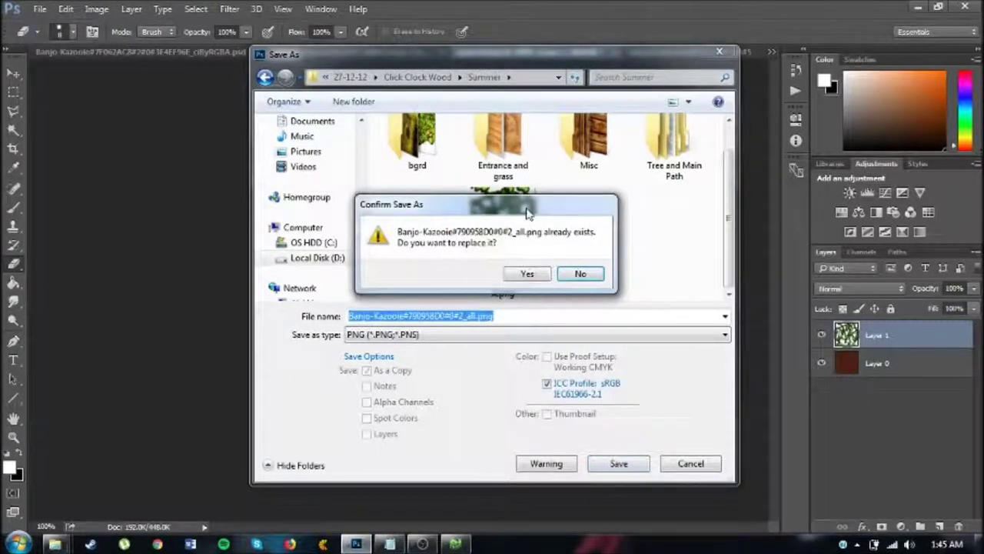
{"action": "left_click_drag", "start_coordinate": [527, 213], "coordinate": [659, 343]}
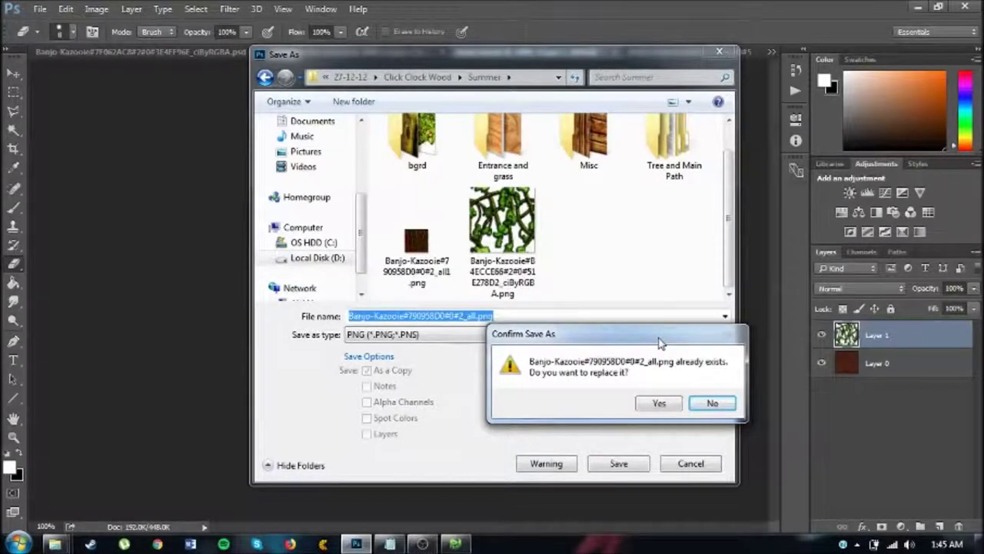
{"action": "left_click", "coordinate": [659, 403]}
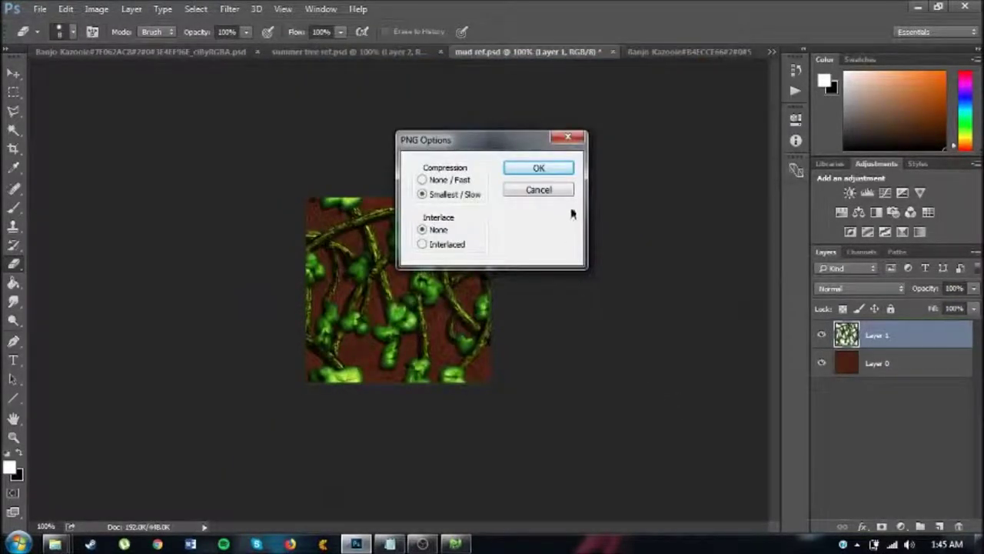
{"action": "left_click", "coordinate": [566, 168]}
{"action": "mouse_move", "coordinate": [56, 543]}
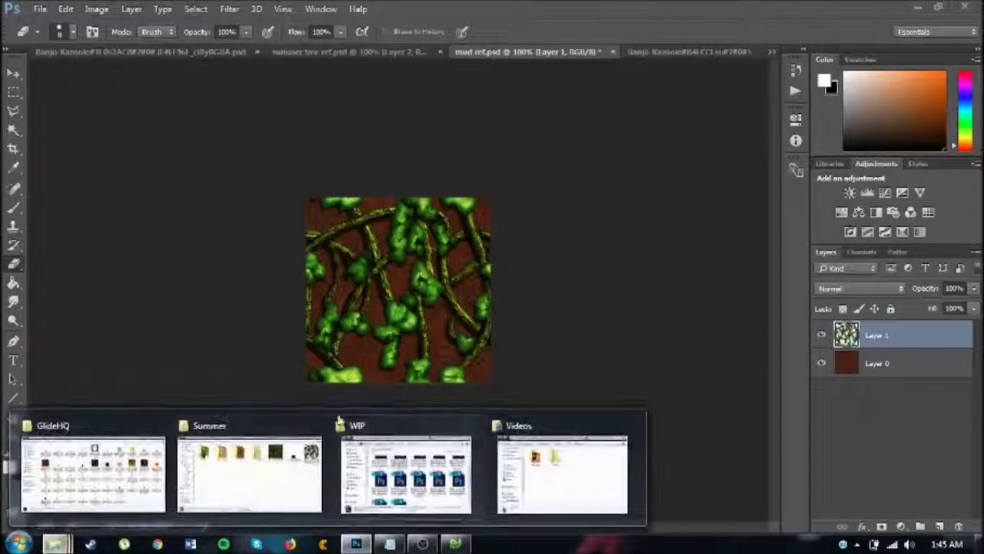
{"action": "left_click", "coordinate": [264, 461]}
{"action": "left_click", "coordinate": [750, 192]}
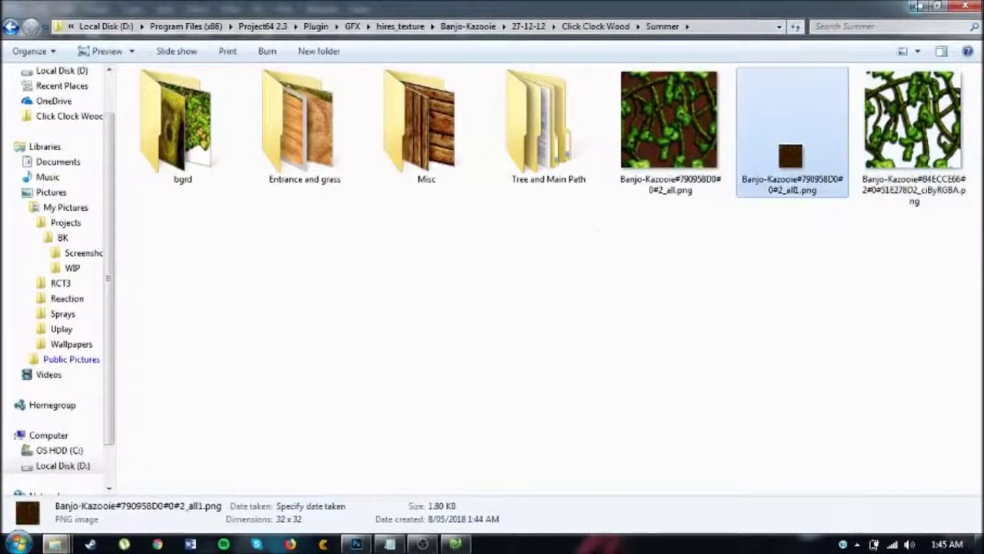
- Preview the new vine-over-mud texture on the tunnel wall in Project64, then return to Photoshop
{"action": "left_click", "coordinate": [921, 6]}
{"action": "left_click", "coordinate": [470, 545]}
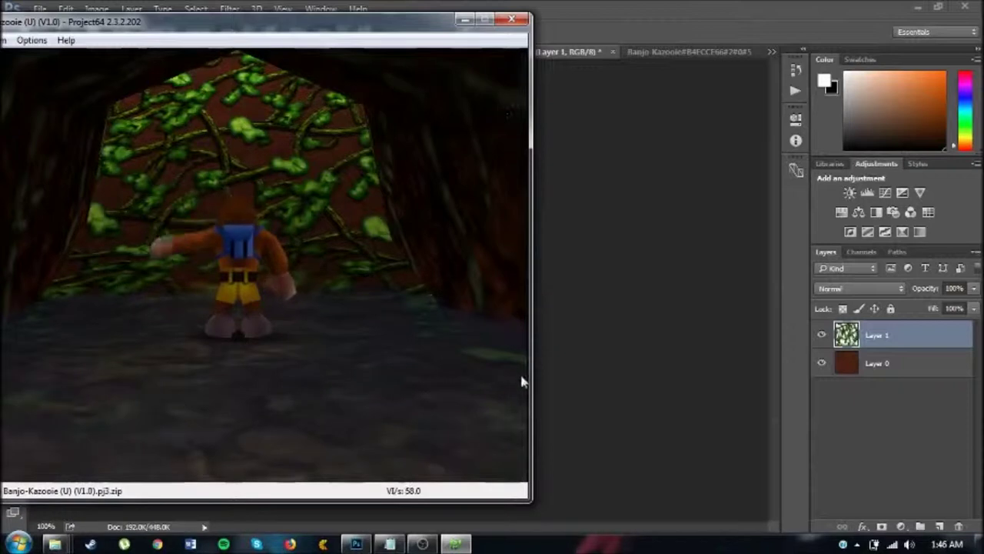
{"action": "left_click", "coordinate": [617, 217]}
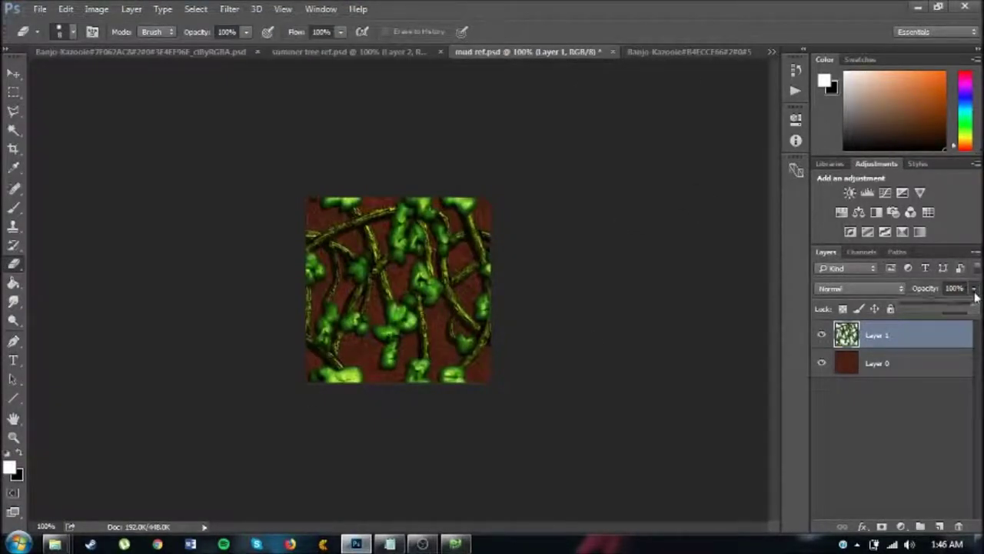
- Set the vine layer (Layer 1) opacity to exactly 70% in mud ref.psd
{"action": "mouse_move", "coordinate": [968, 312]}
{"action": "left_mouse_down"}
{"action": "mouse_move", "coordinate": [940, 307]}
{"action": "mouse_move", "coordinate": [954, 320]}
{"action": "left_mouse_up"}
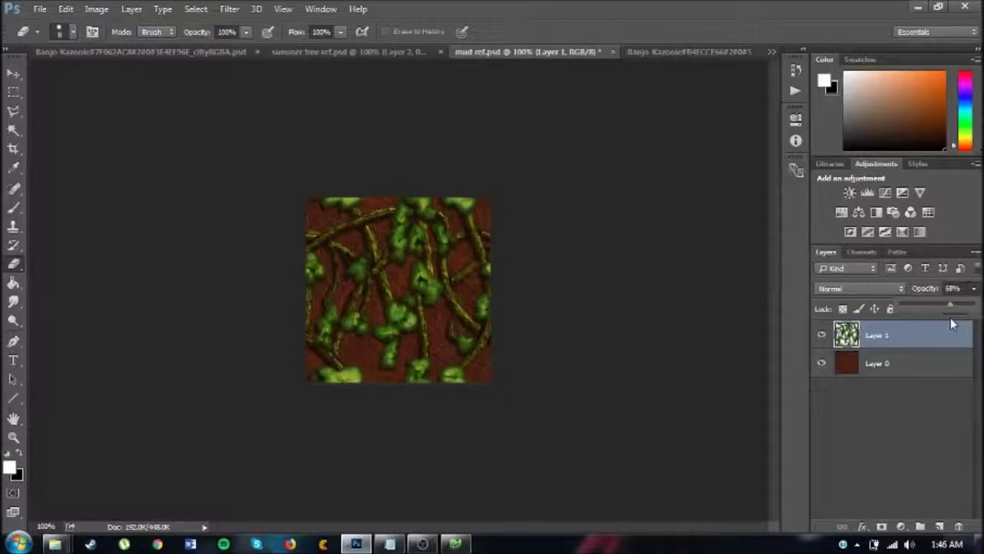
{"action": "left_click_drag", "start_coordinate": [951, 319], "coordinate": [955, 322]}
{"action": "left_click_drag", "start_coordinate": [955, 304], "coordinate": [955, 304]}
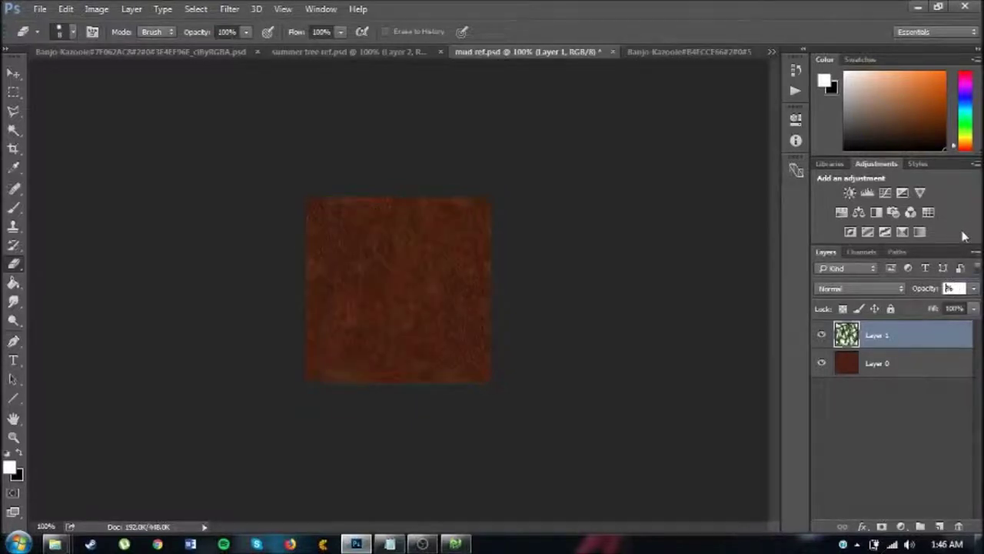
{"action": "type", "text": "70"}
{"action": "key", "text": "Return"}
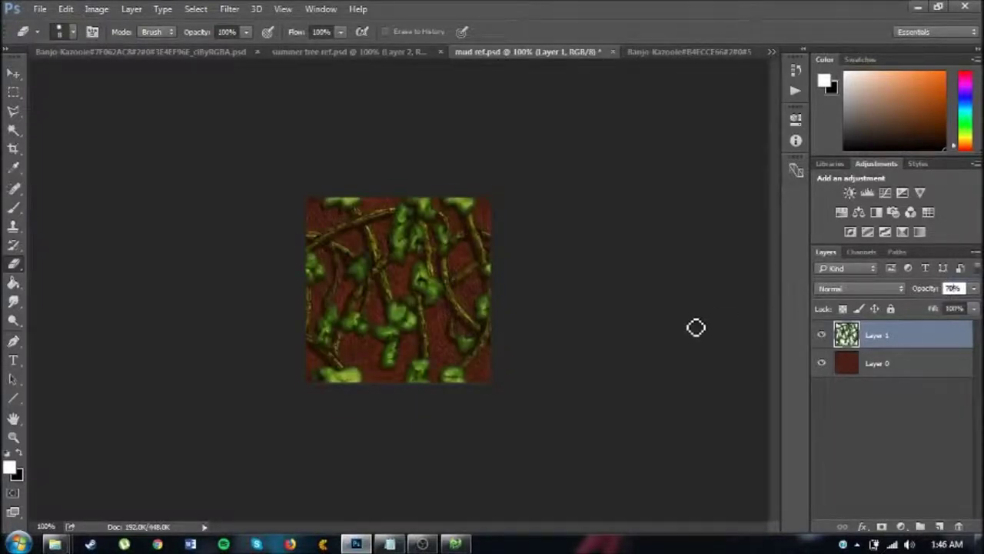
{"action": "left_click", "coordinate": [452, 544]}
{"action": "left_click", "coordinate": [573, 327]}
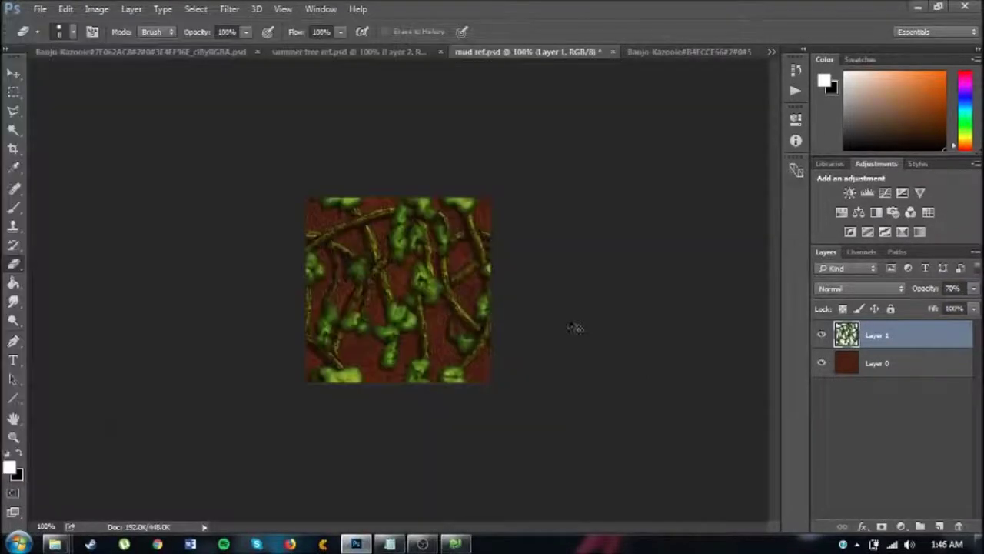
- In Save a Copy, go to the Click Clock Wood Summer folder and choose PNG format
{"action": "key", "text": "ctrl+alt+s"}
{"action": "scroll", "coordinate": [374, 180], "scroll_direction": "up", "scroll_amount": 3}
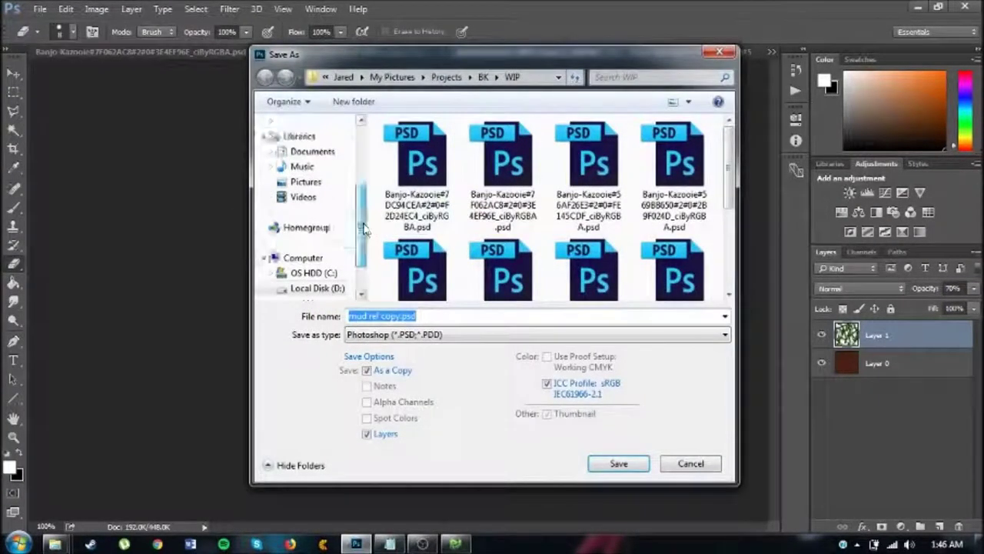
{"action": "left_click", "coordinate": [318, 182]}
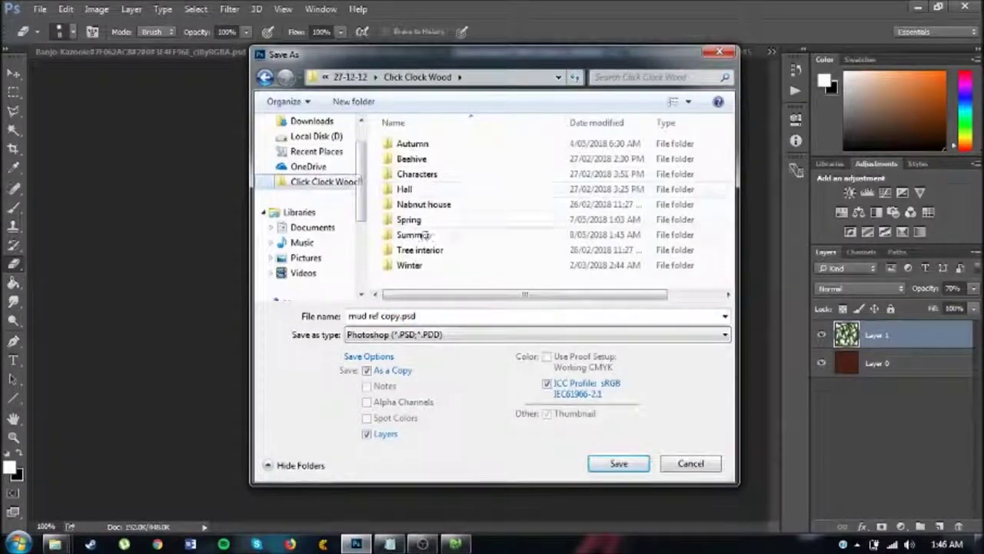
{"action": "double_click", "coordinate": [409, 234]}
{"action": "double_click", "coordinate": [681, 154]}
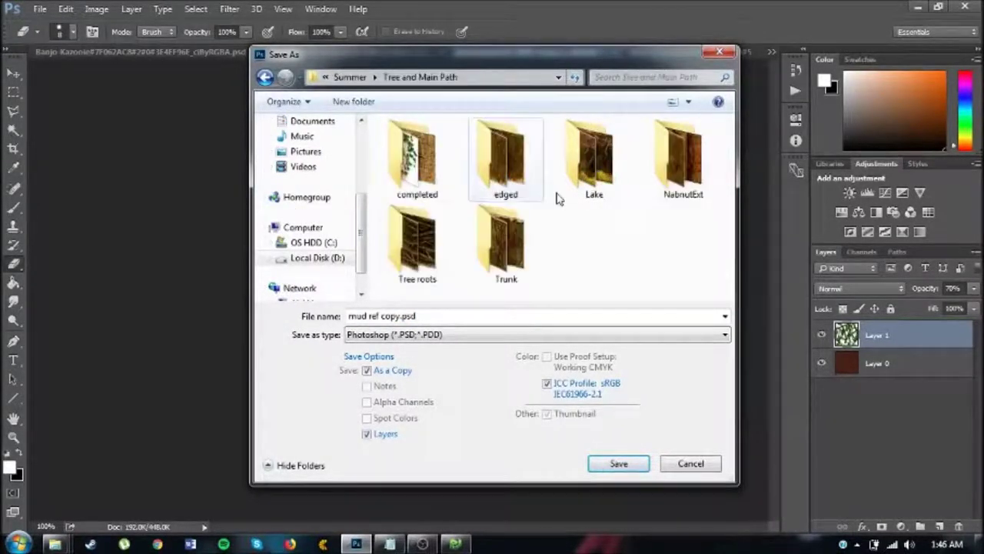
{"action": "double_click", "coordinate": [490, 237]}
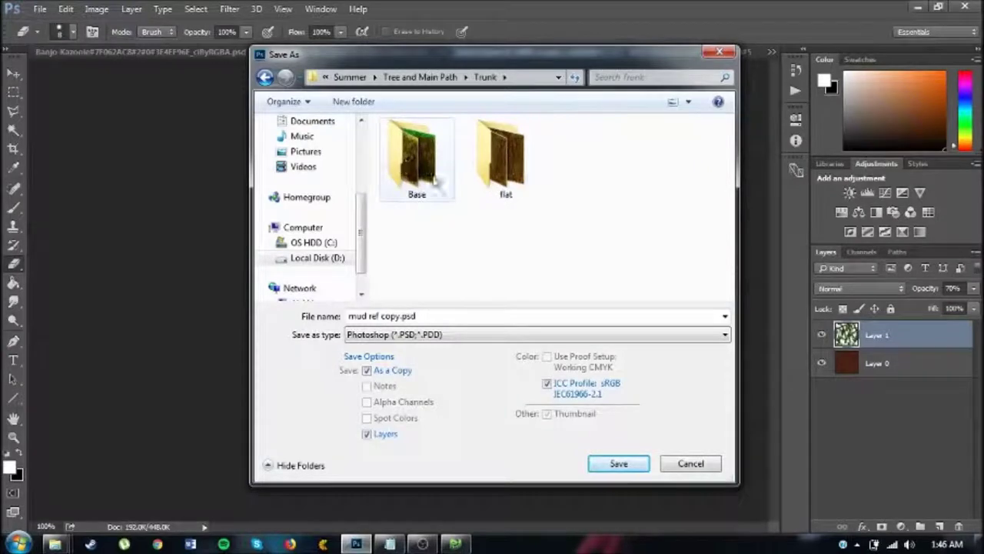
{"action": "left_click", "coordinate": [265, 78]}
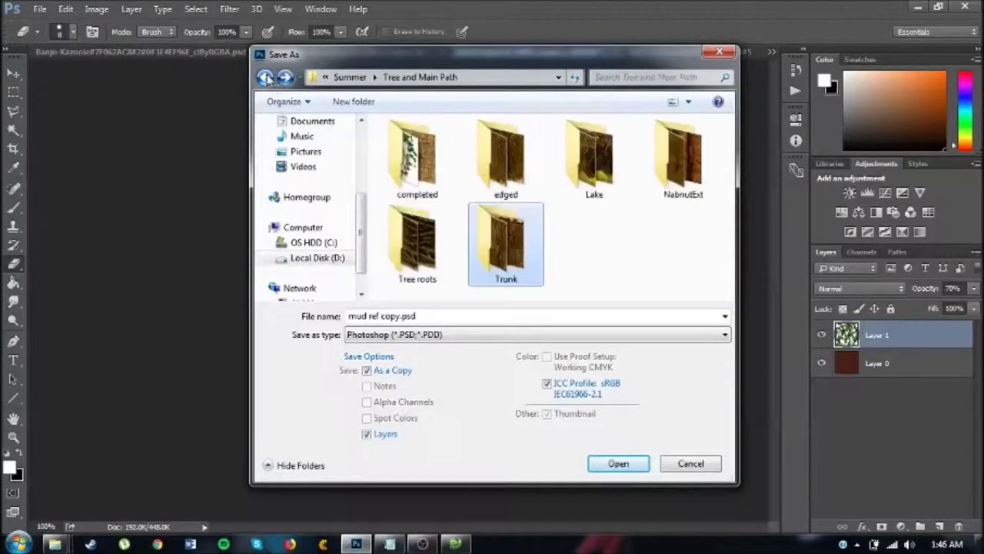
{"action": "left_click", "coordinate": [428, 335]}
{"action": "left_click", "coordinate": [347, 77]}
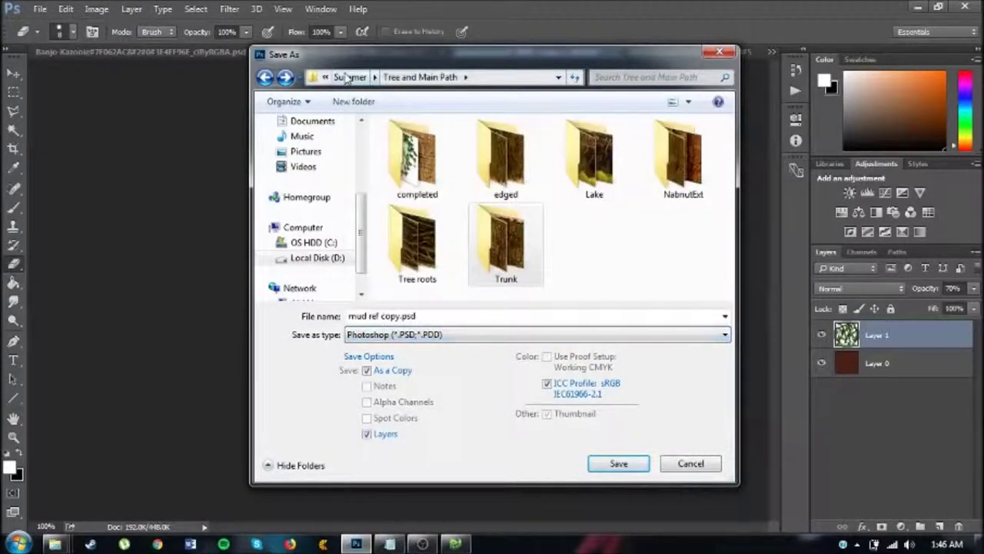
{"action": "left_click", "coordinate": [350, 77]}
{"action": "left_click", "coordinate": [461, 335]}
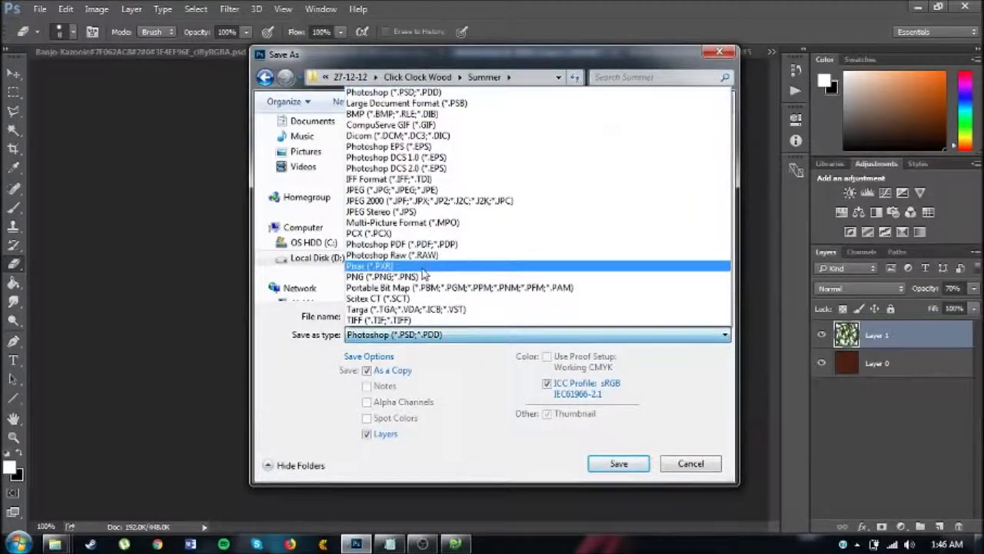
{"action": "left_click", "coordinate": [423, 276]}
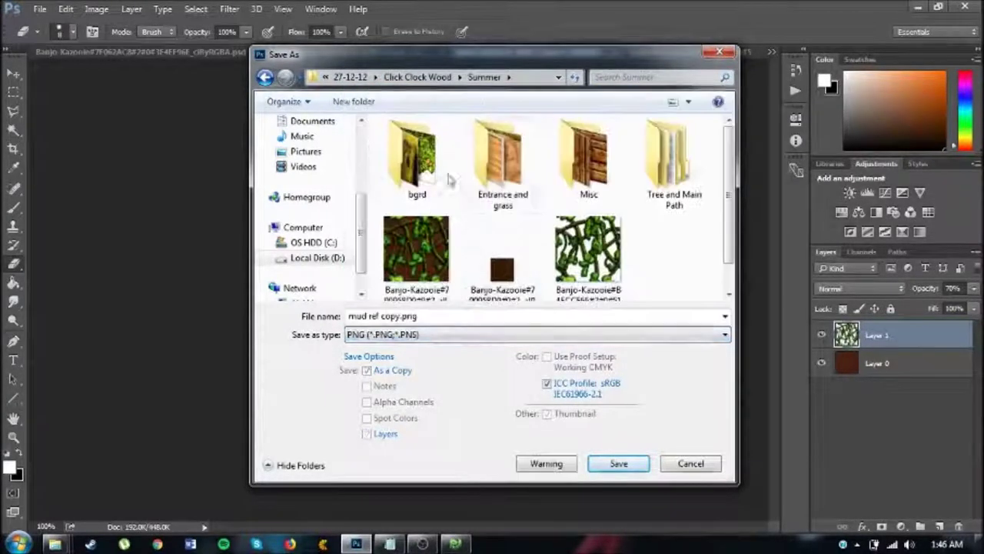
- Overwrite Banjo-Kazooie#790958D0#0#2_all.png with the 70%-opacity composite, accepting default PNG options
{"action": "left_click", "coordinate": [419, 250]}
{"action": "left_click", "coordinate": [619, 464]}
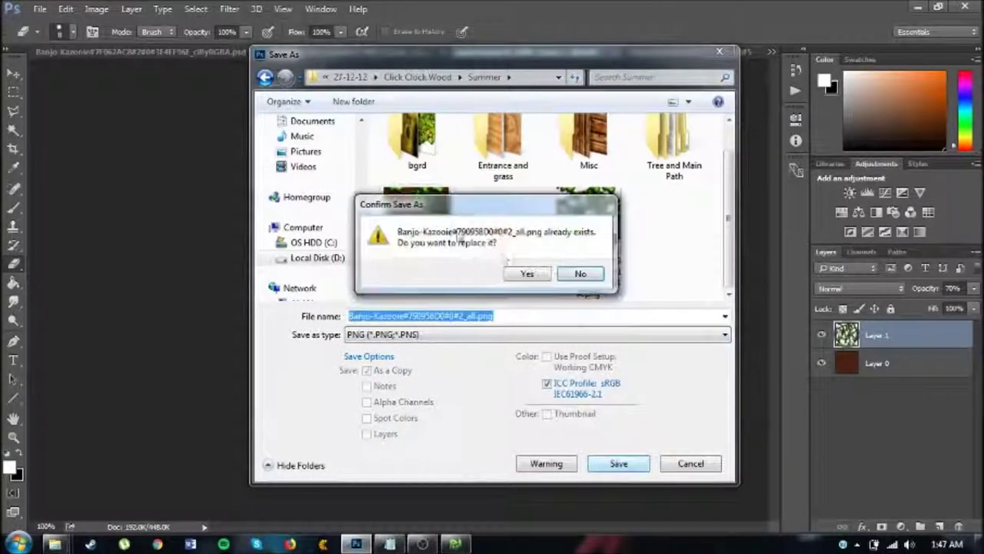
{"action": "left_click", "coordinate": [528, 274]}
{"action": "left_click", "coordinate": [544, 169]}
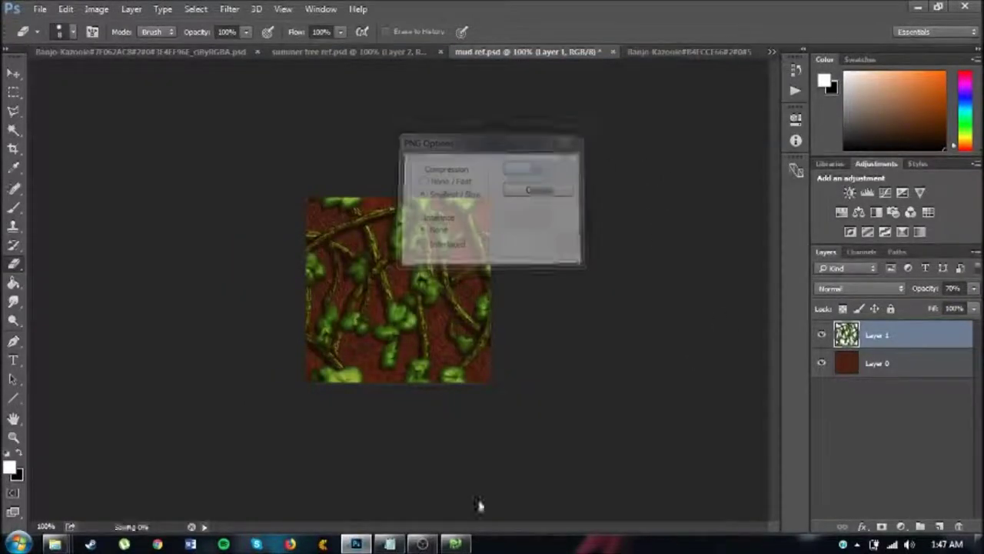
{"action": "left_click", "coordinate": [455, 543]}
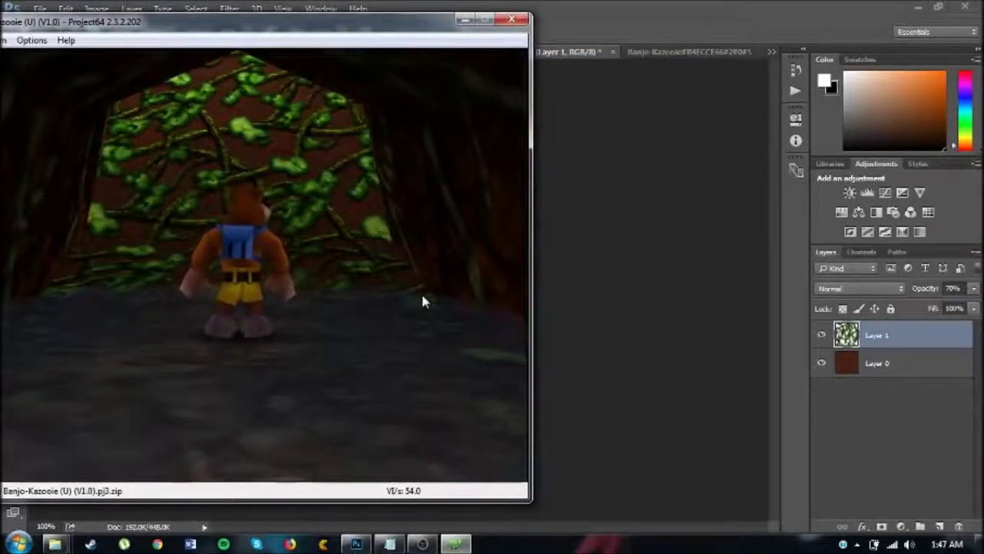
- Walk Banjo up to the vine-over-mud wall, left along it, then back away to inspect it
{"action": "key", "text": "Right"}
{"action": "key", "text": "Up"}
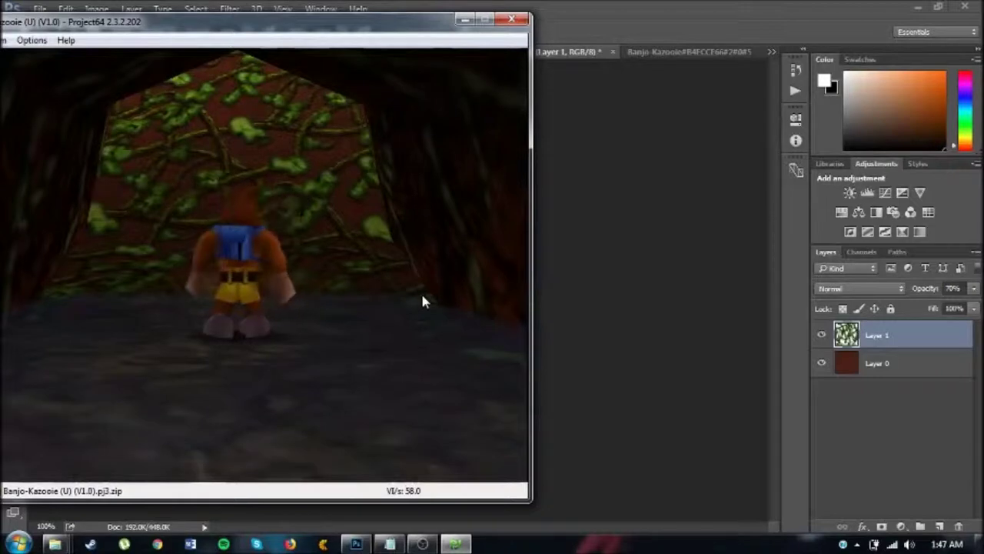
{"action": "key", "text": "Up"}
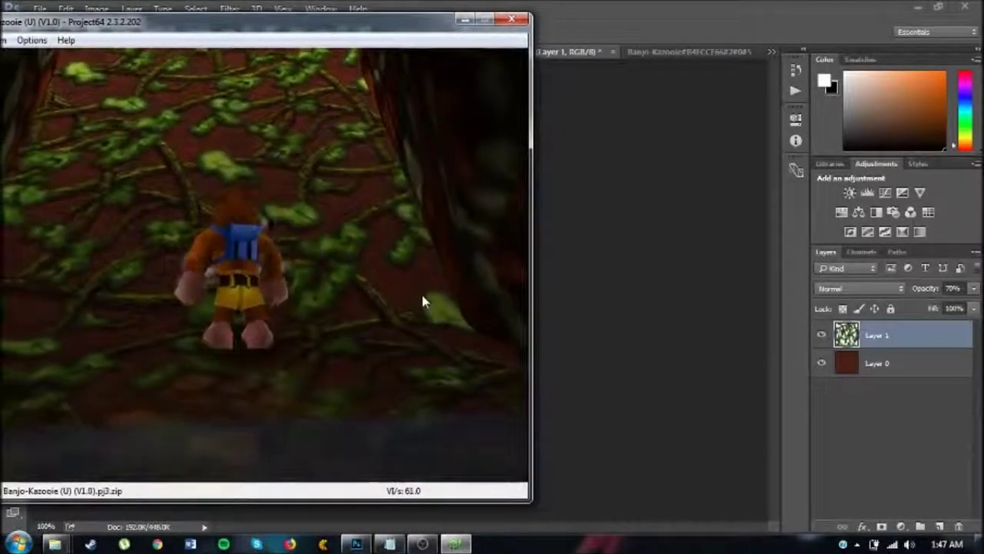
{"action": "key", "text": "Left"}
{"action": "key", "text": "Down"}
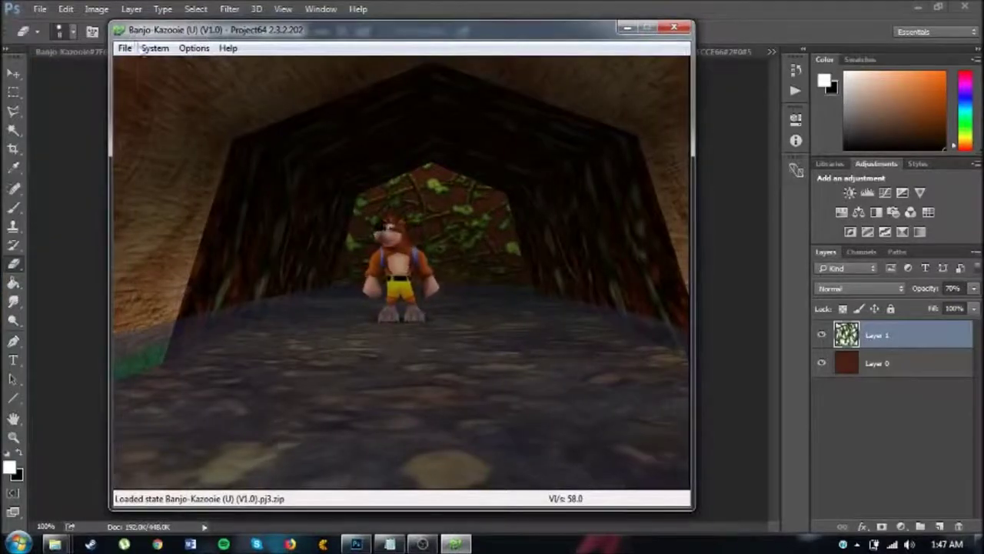
{"action": "left_click", "coordinate": [155, 48]}
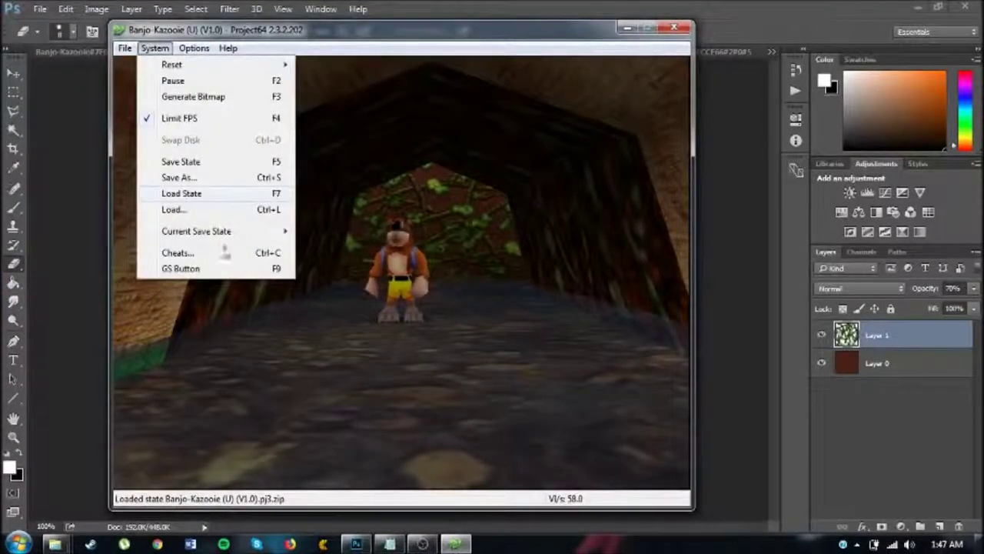
- Select save slot 1 in Project64 and load its saved state with F7
{"action": "mouse_move", "coordinate": [239, 232]}
{"action": "left_click", "coordinate": [368, 252]}
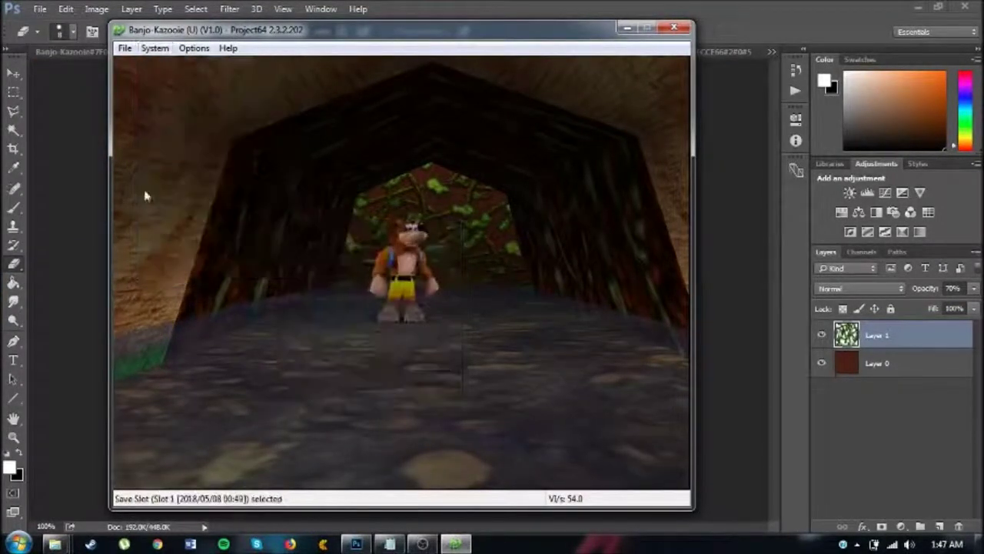
{"action": "left_click", "coordinate": [155, 47]}
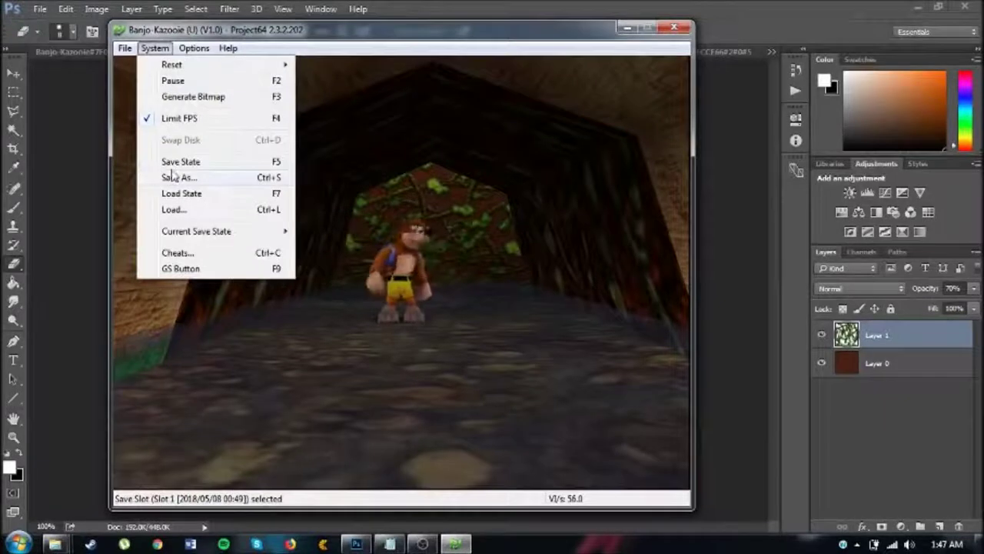
{"action": "left_click", "coordinate": [177, 212]}
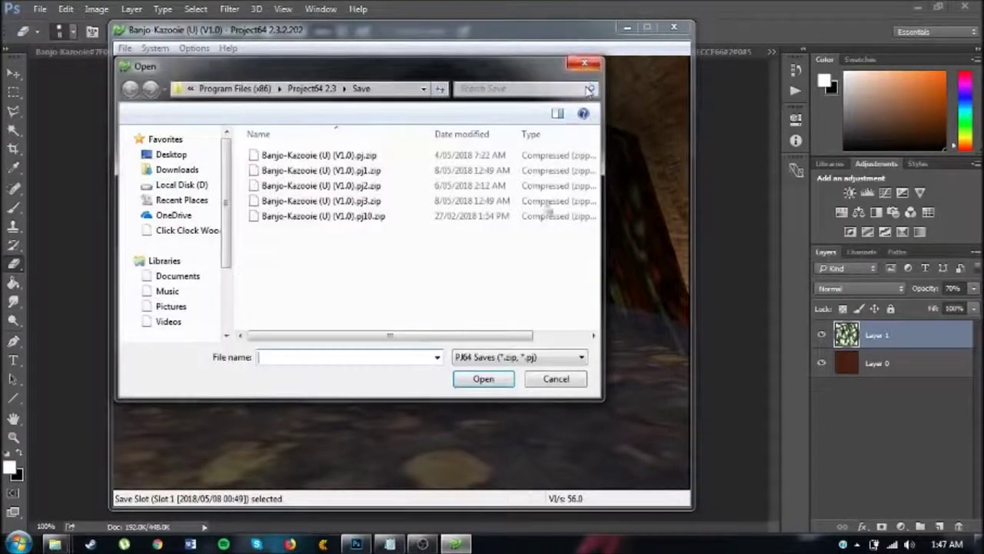
{"action": "left_click", "coordinate": [584, 63]}
{"action": "key", "text": "F7"}
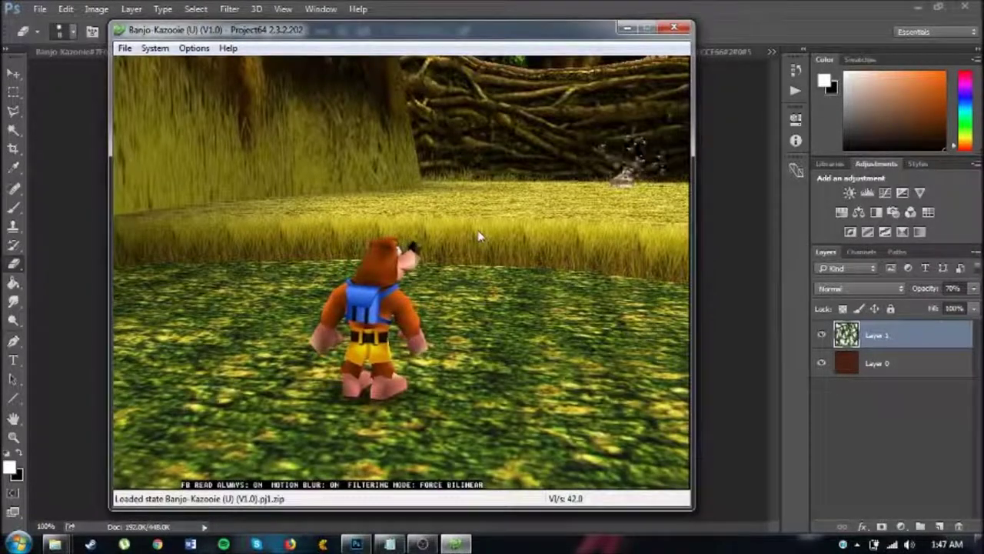
- Run Banjo through the grassy corridor, then return to Photoshop
{"action": "key", "text": "Left"}
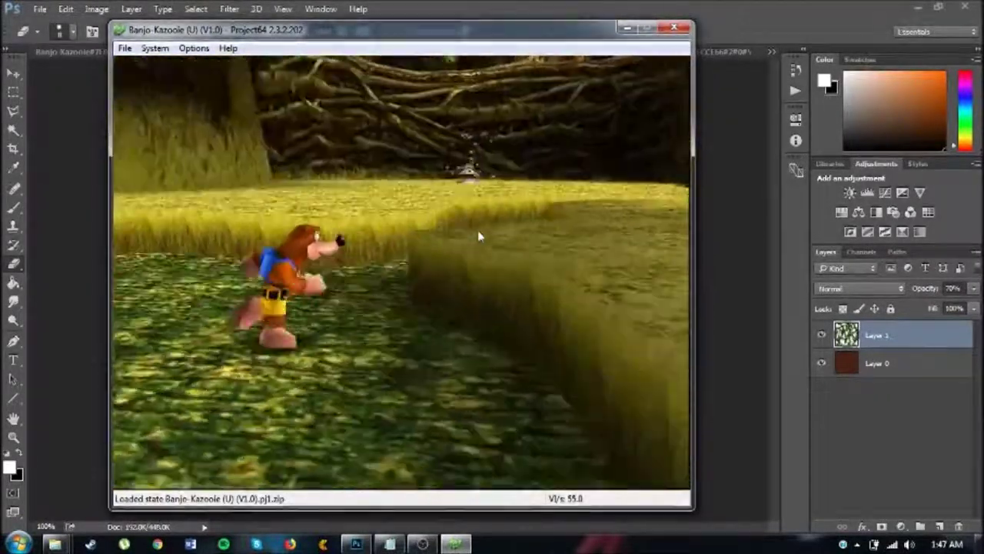
{"action": "key", "text": "Up"}
{"action": "key", "text": "Up"}
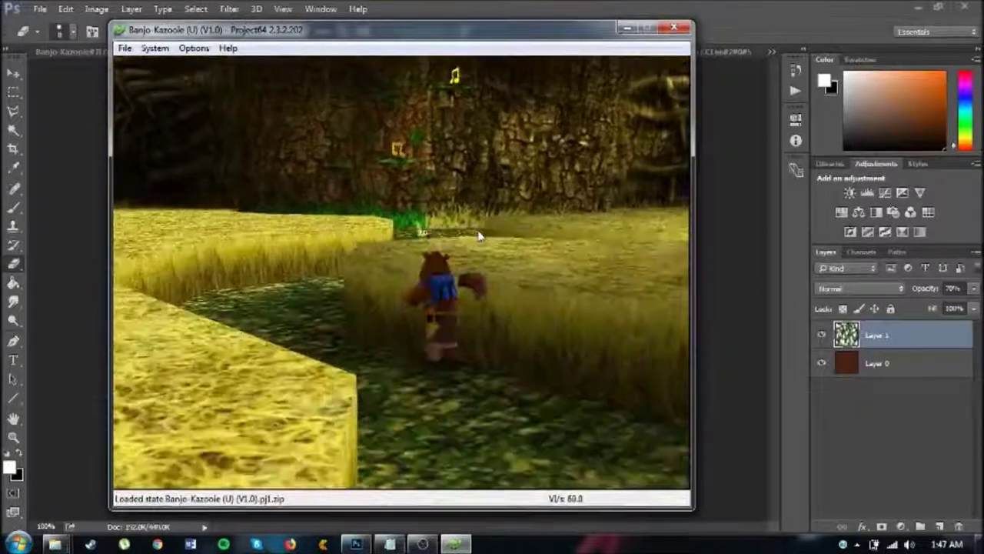
{"action": "key", "text": "Up"}
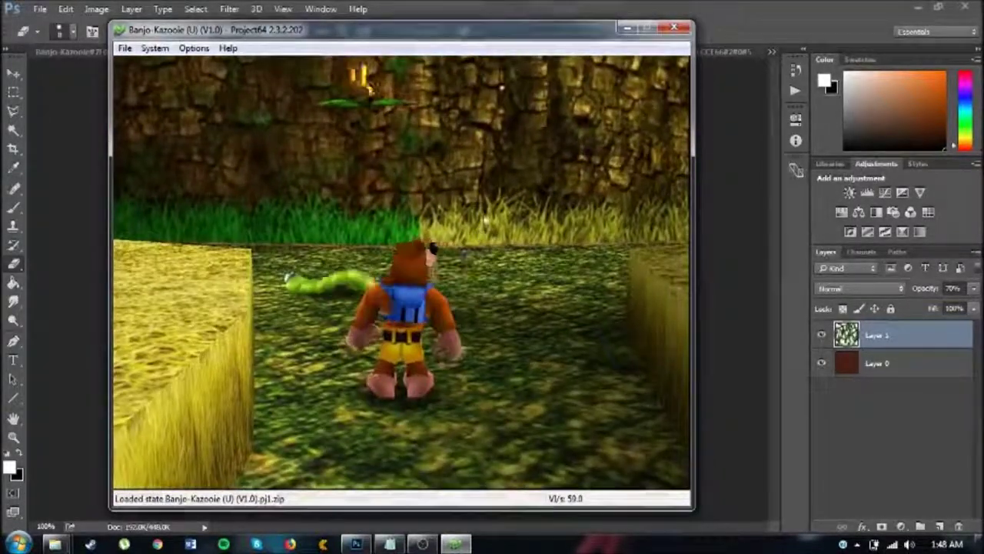
{"action": "left_click", "coordinate": [714, 188]}
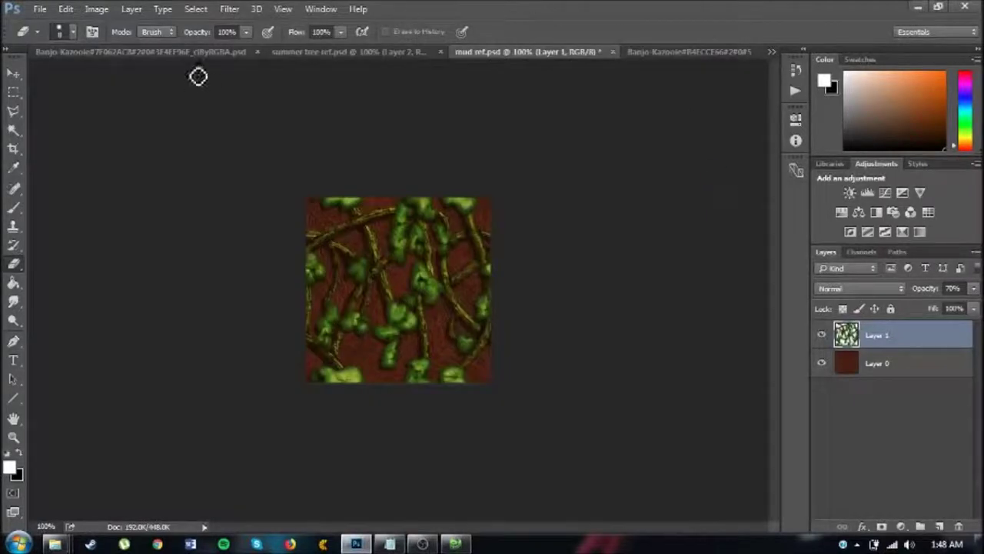
- Close mud ref.psd without saving and the vine PNG, leaving the grass-wall Banjo-Kazooie document showing
{"action": "left_click", "coordinate": [613, 50]}
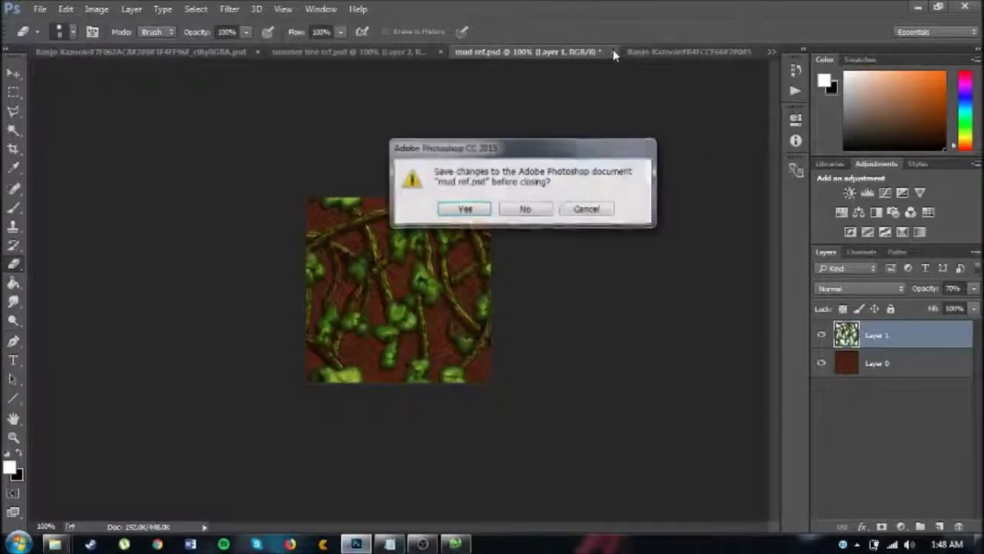
{"action": "left_click", "coordinate": [525, 210]}
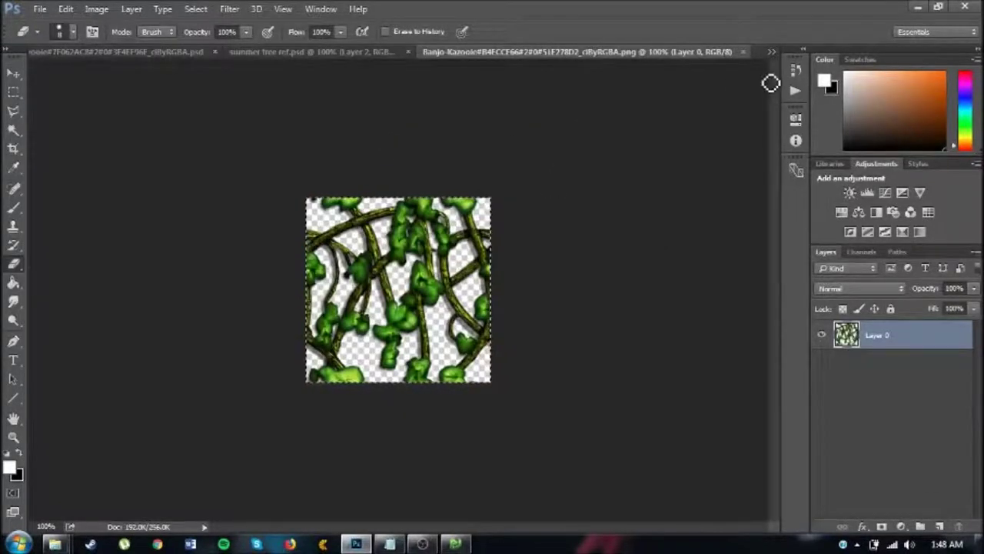
{"action": "left_click", "coordinate": [742, 52]}
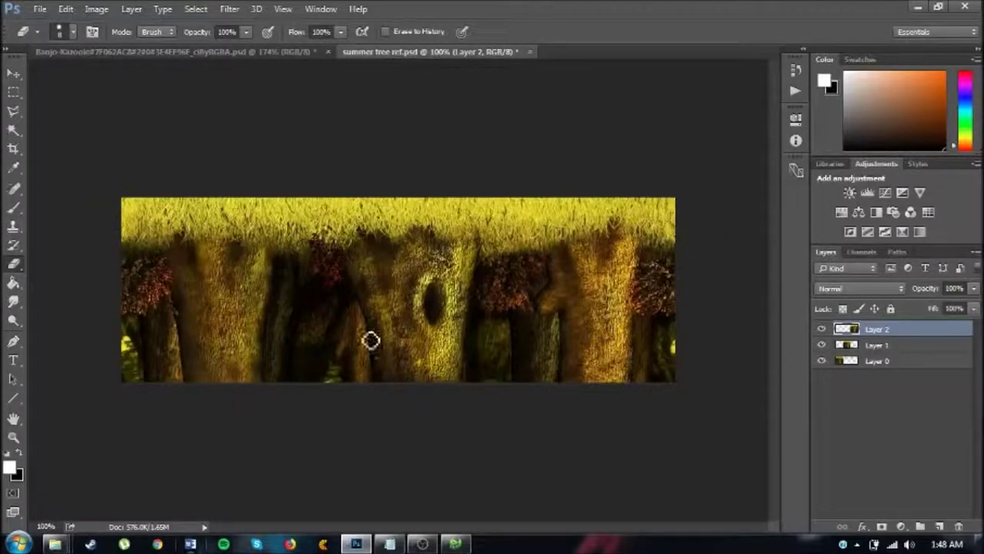
{"action": "left_click", "coordinate": [177, 52]}
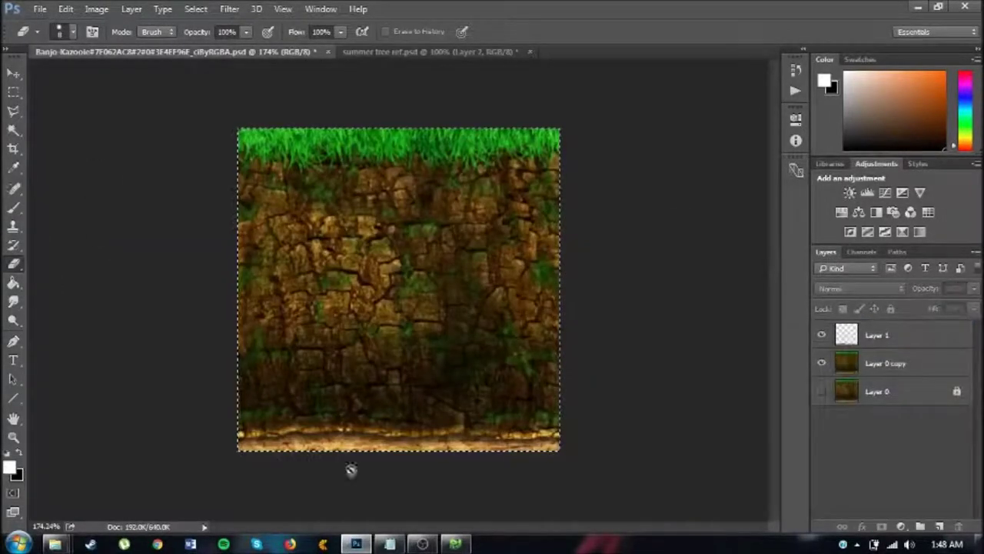
- On the summer tree reference, draw a Polygonal Lasso outline across the image
{"action": "left_click", "coordinate": [446, 52]}
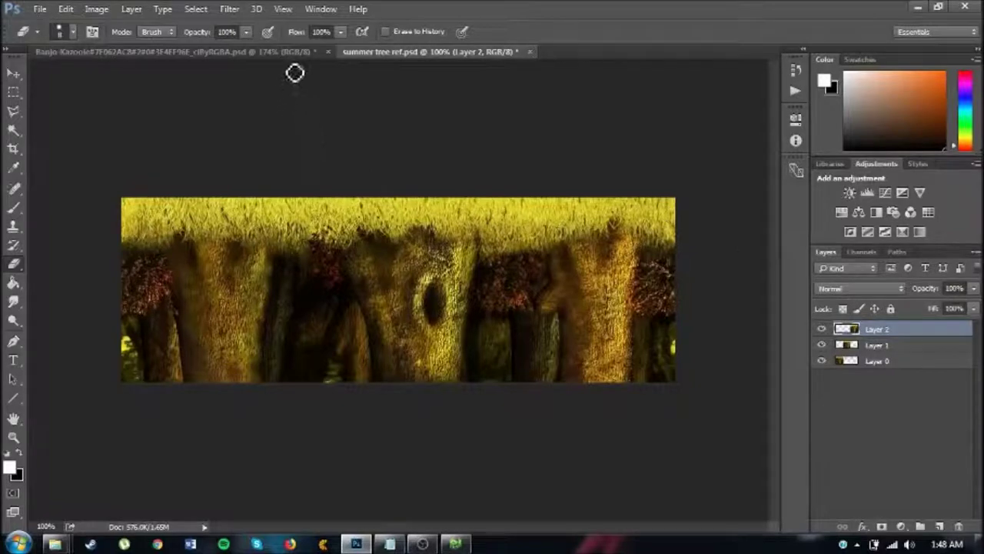
{"action": "left_click", "coordinate": [269, 53]}
{"action": "left_click", "coordinate": [489, 54]}
{"action": "left_click", "coordinate": [13, 112]}
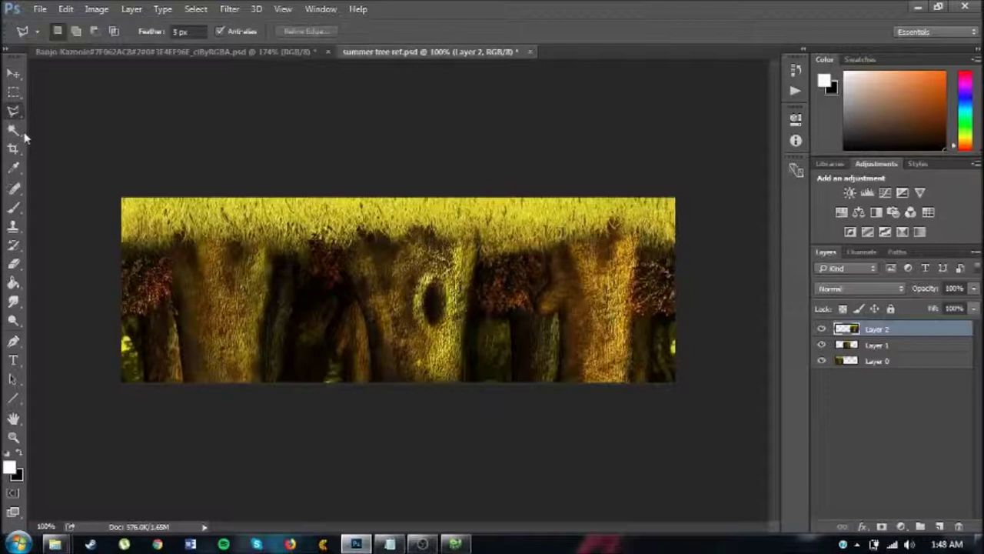
{"action": "left_click", "coordinate": [102, 220]}
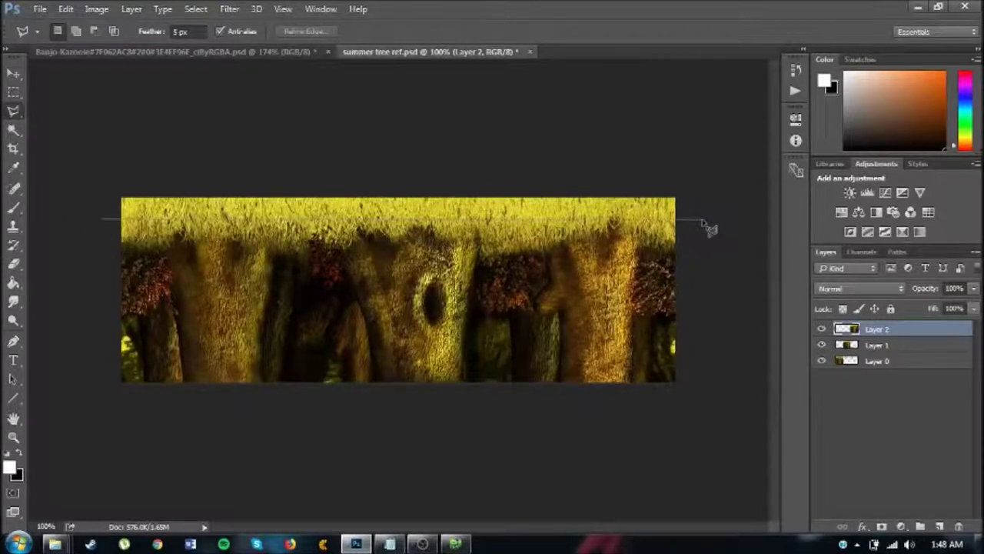
{"action": "double_click", "coordinate": [678, 211]}
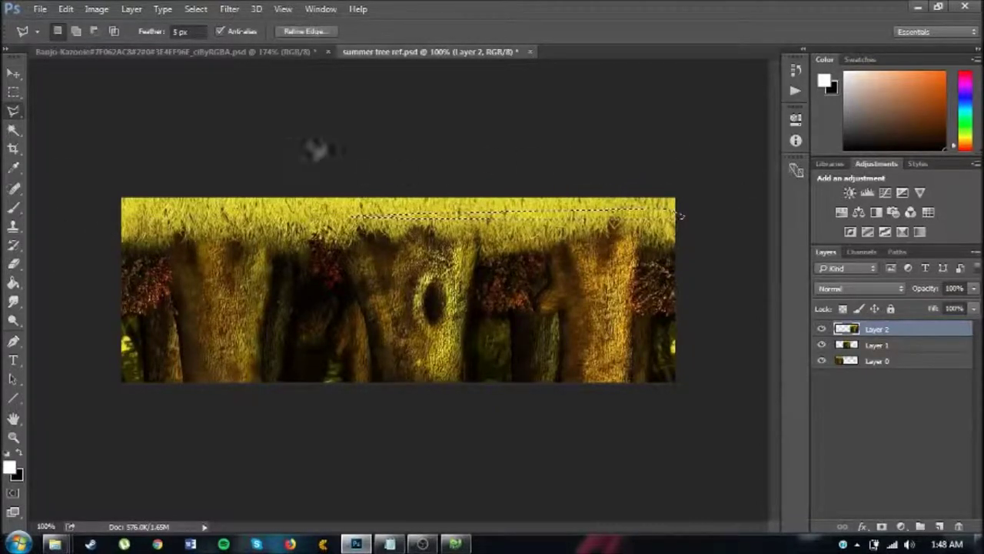
- Load the saved 'banjo summer trees' channel as the selection, then compare with the grass-wall document
{"action": "left_click", "coordinate": [195, 8]}
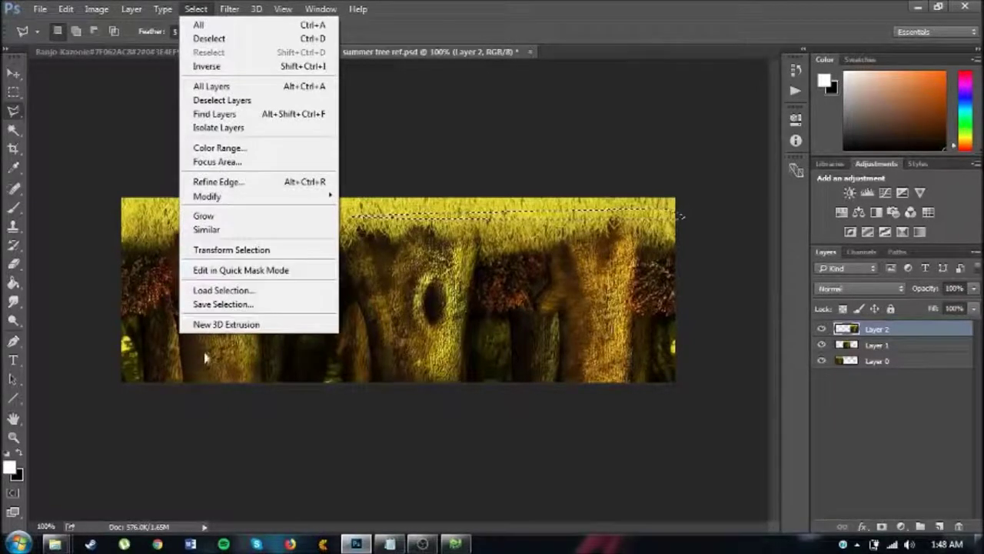
{"action": "left_click", "coordinate": [209, 288]}
{"action": "left_click", "coordinate": [431, 174]}
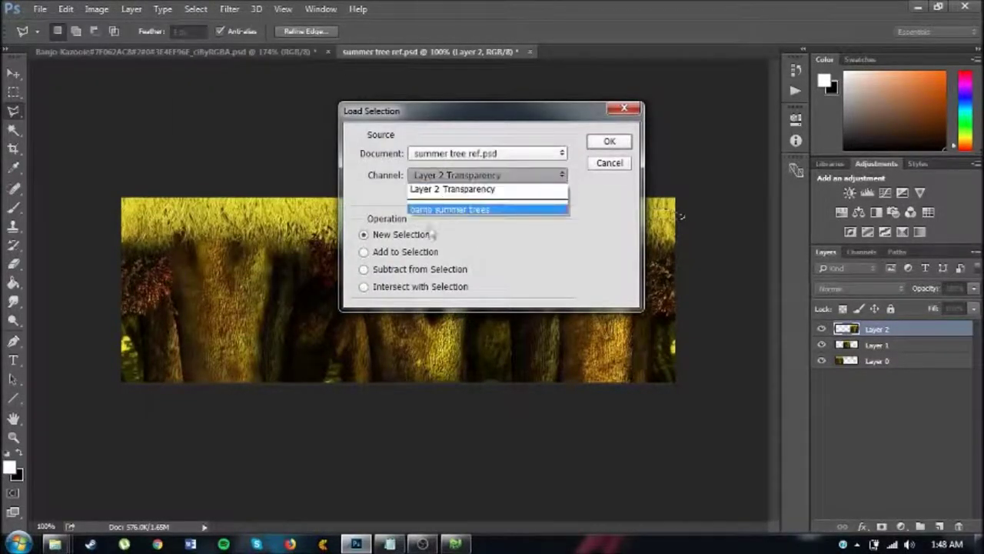
{"action": "left_click", "coordinate": [443, 209]}
{"action": "left_click", "coordinate": [611, 141]}
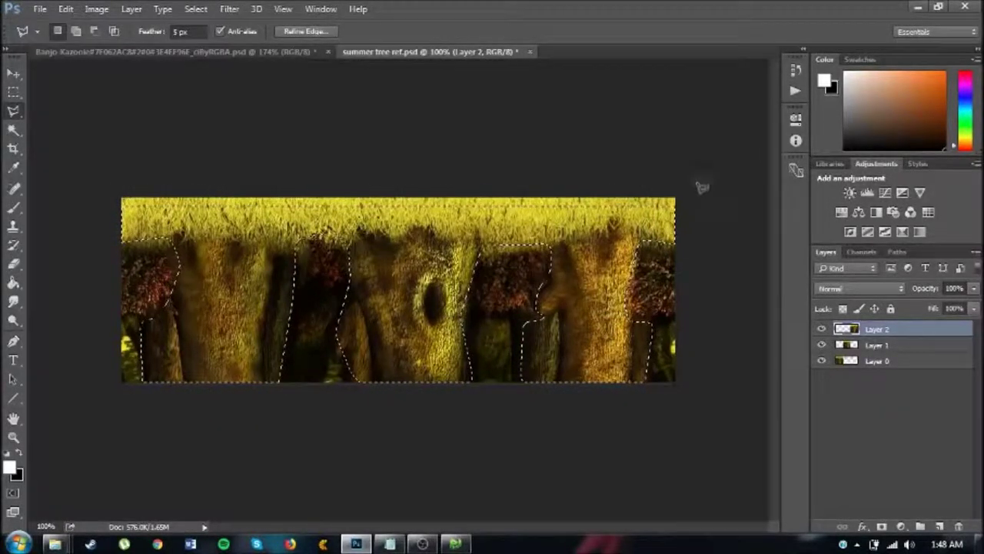
{"action": "left_click", "coordinate": [260, 52]}
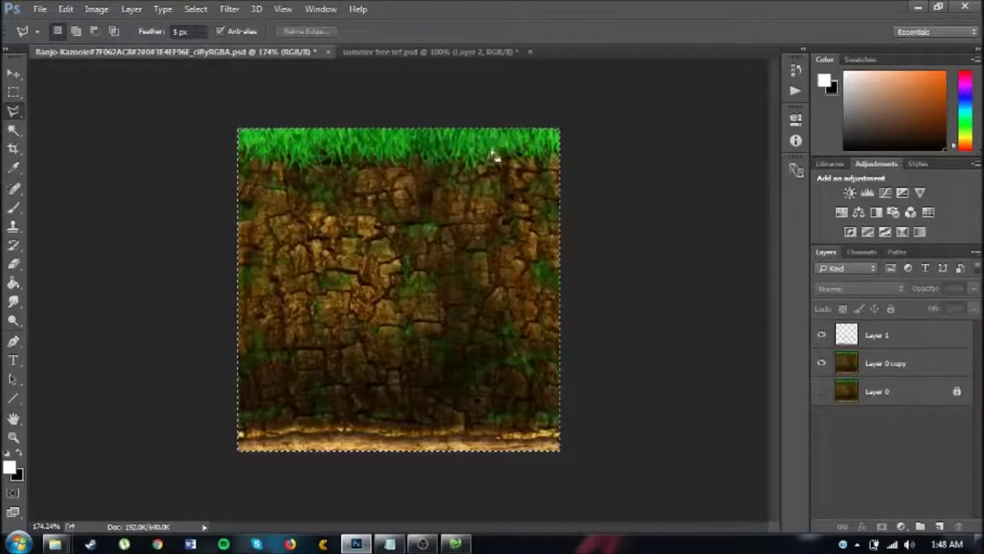
{"action": "left_click", "coordinate": [400, 52]}
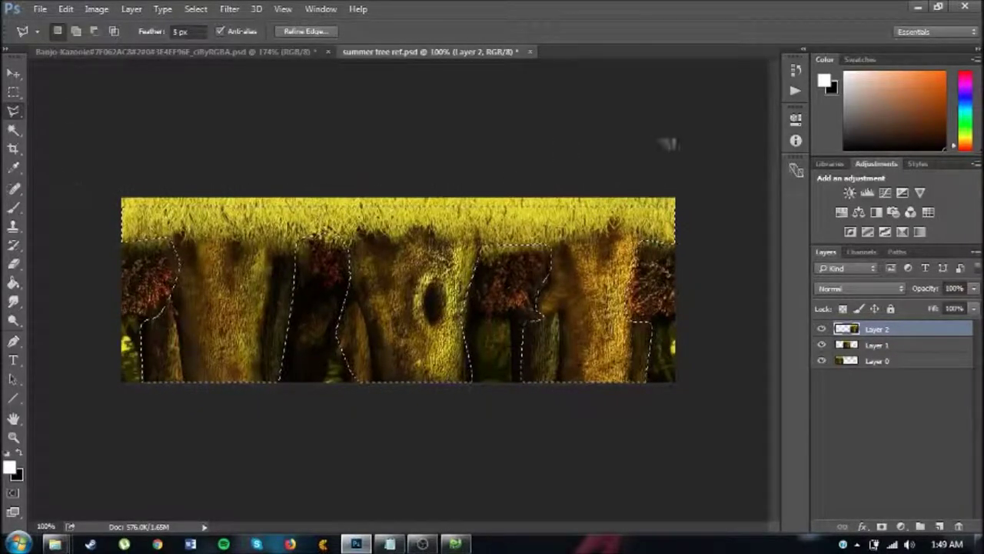
- On the Banjo-Kazooie document, toggle Layer 0 copy's visibility off and on, and browse the Image menu
{"action": "left_click", "coordinate": [115, 51]}
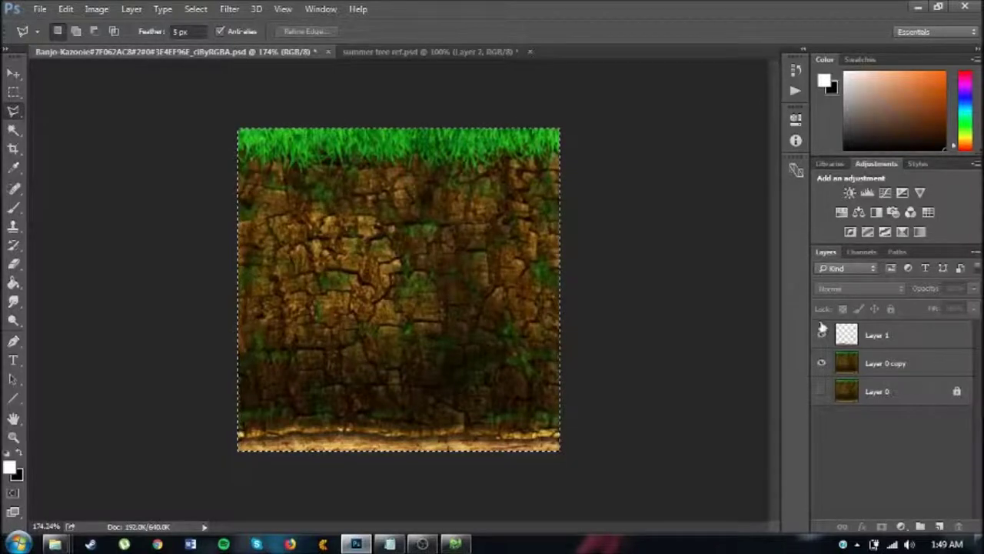
{"action": "left_click", "coordinate": [822, 363]}
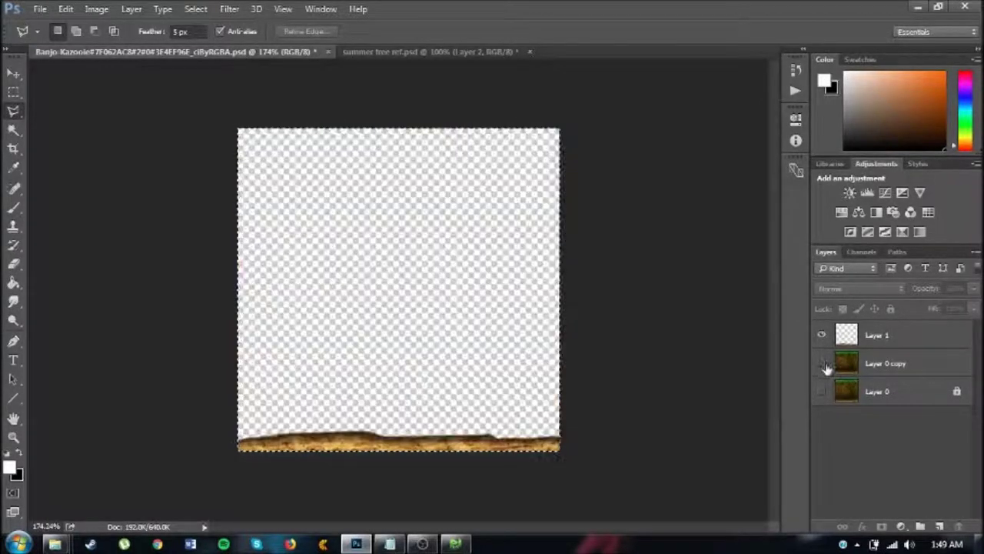
{"action": "left_click", "coordinate": [821, 363]}
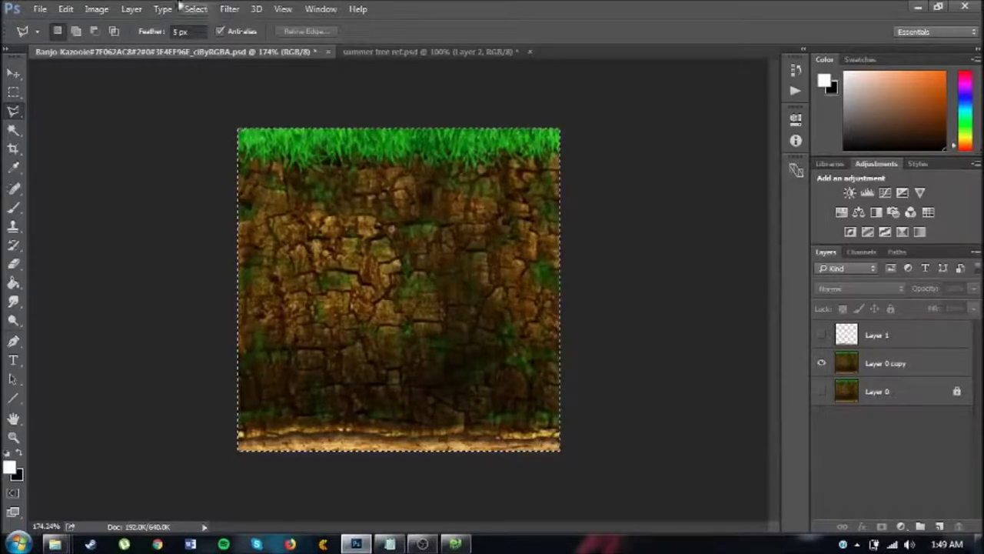
{"action": "left_click", "coordinate": [96, 9]}
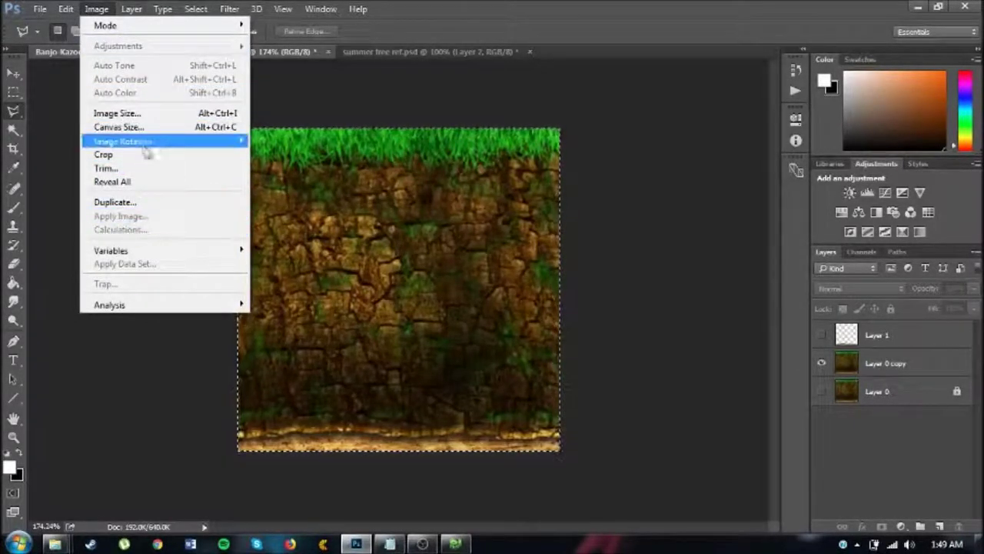
{"action": "key", "text": "Escape"}
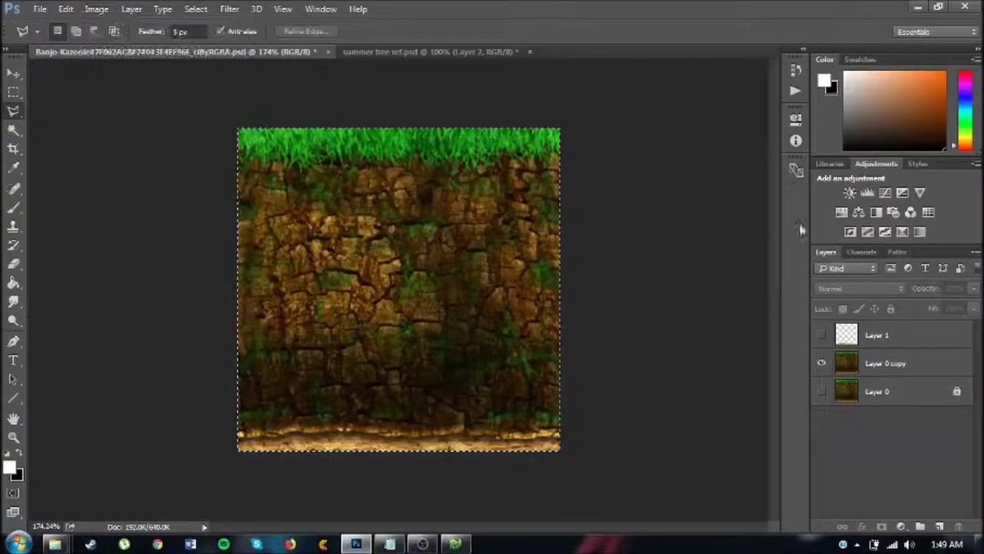
- Match Layer 0 copy's colours to merged summer tree ref.psd: Luminance 80, Color Intensity 60, Fade 50
{"action": "left_click", "coordinate": [904, 368]}
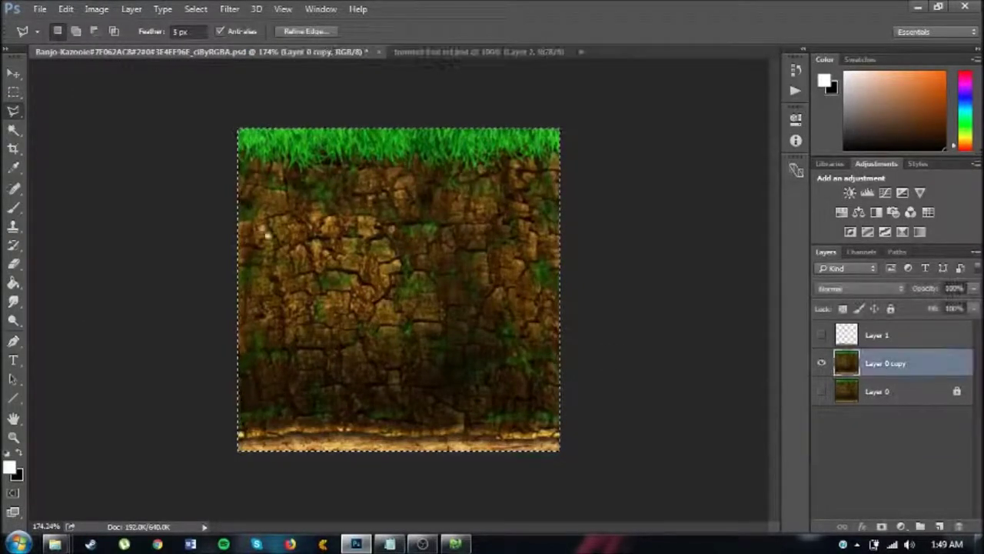
{"action": "left_click", "coordinate": [88, 13]}
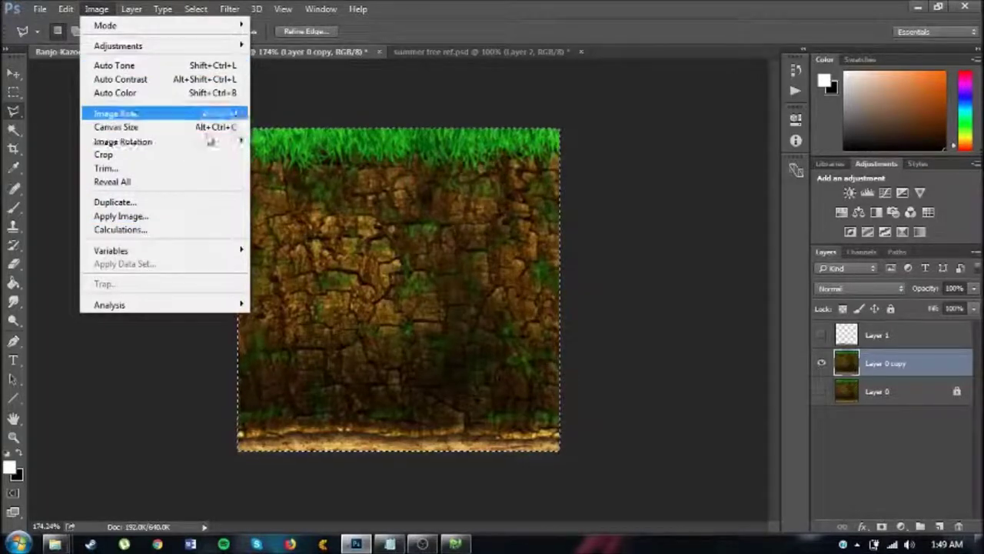
{"action": "mouse_move", "coordinate": [246, 48]}
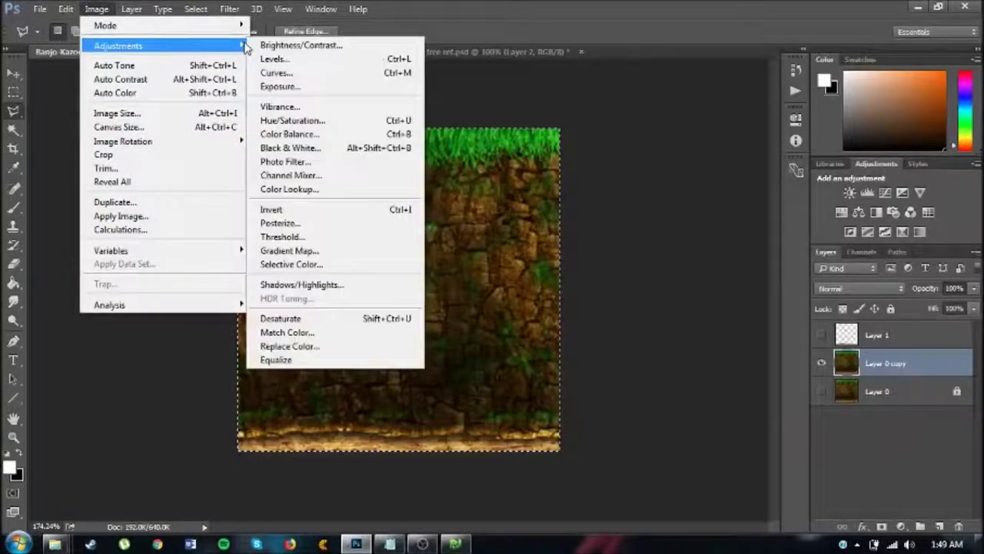
{"action": "left_click", "coordinate": [368, 342]}
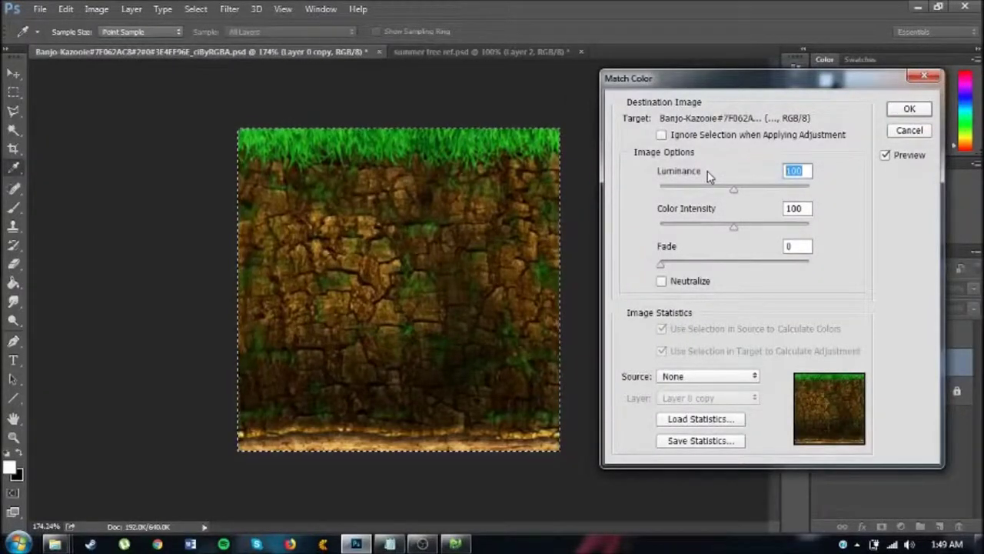
{"action": "type", "text": "80"}
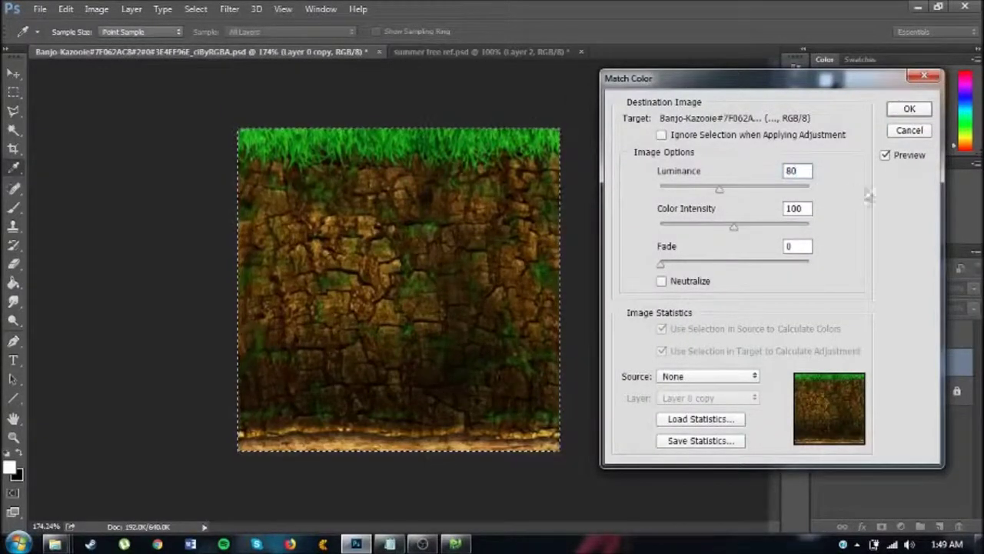
{"action": "double_click", "coordinate": [801, 208]}
{"action": "type", "text": "60"}
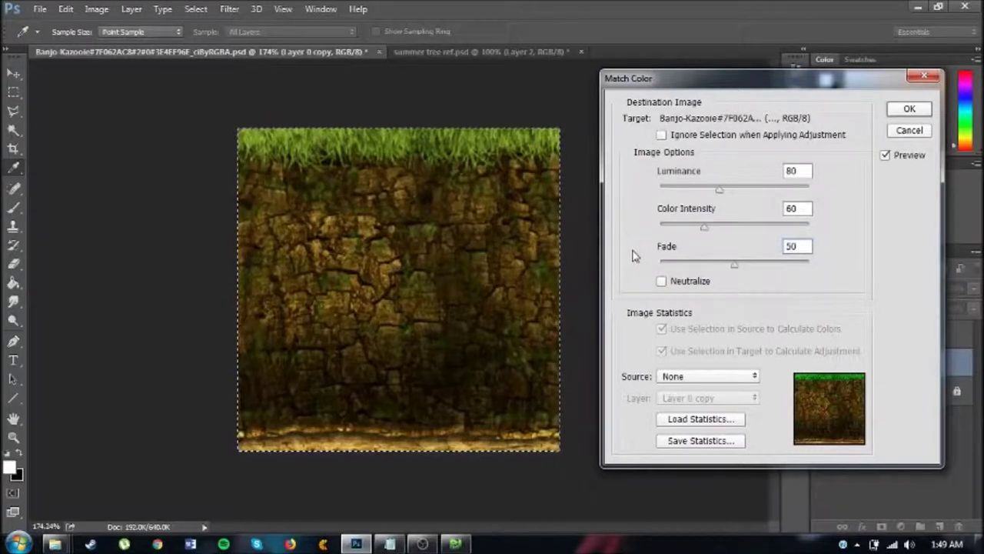
{"action": "left_click", "coordinate": [715, 379]}
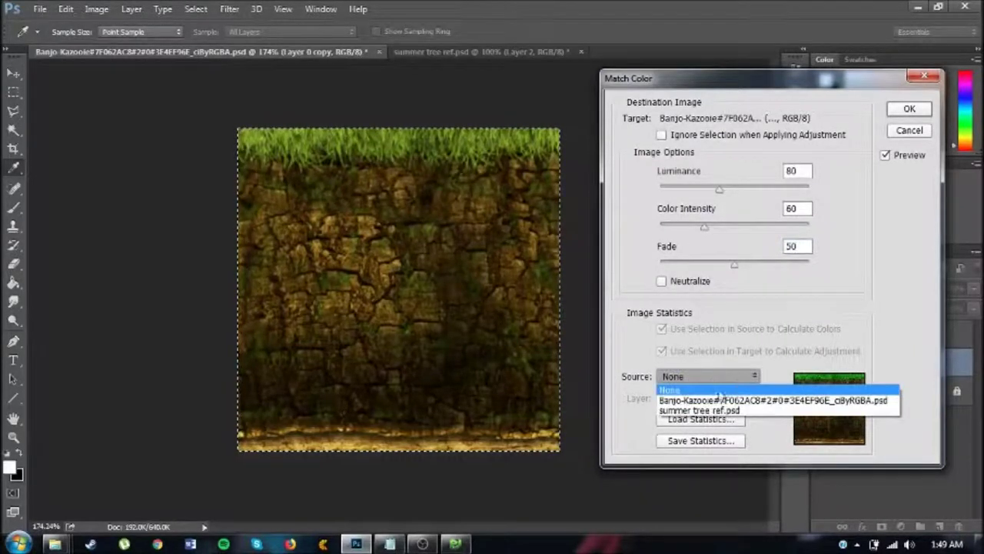
{"action": "left_click", "coordinate": [755, 414]}
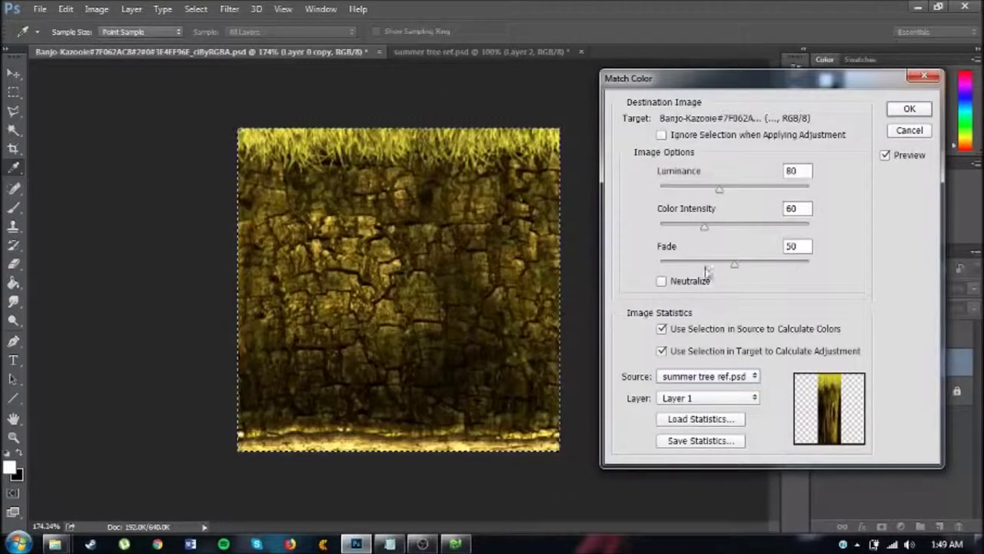
{"action": "left_click", "coordinate": [706, 397]}
{"action": "left_click", "coordinate": [731, 412]}
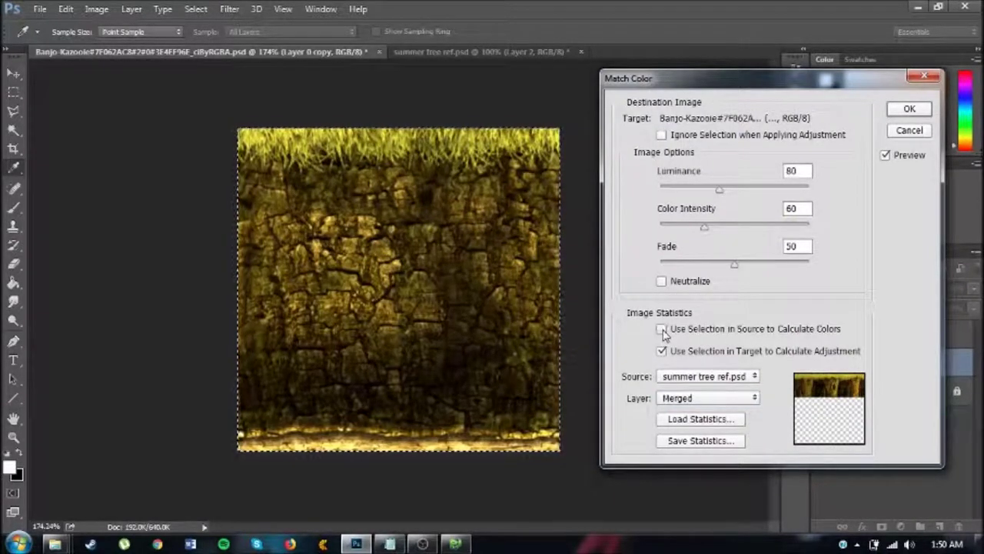
{"action": "left_click", "coordinate": [910, 109]}
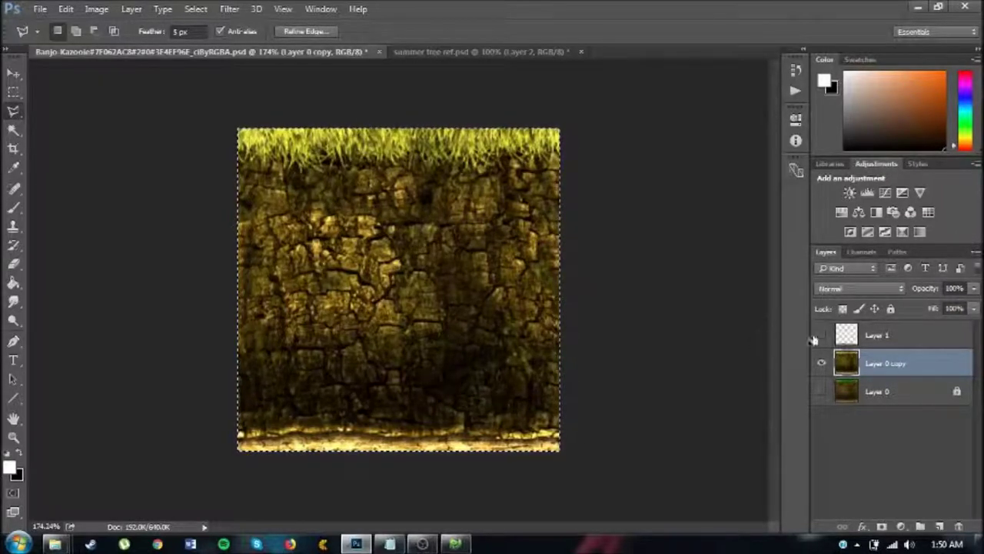
- Show Layer 1 and start Save As in Summer > Tree and Main Path > Trunk > Base
{"action": "left_click", "coordinate": [820, 336]}
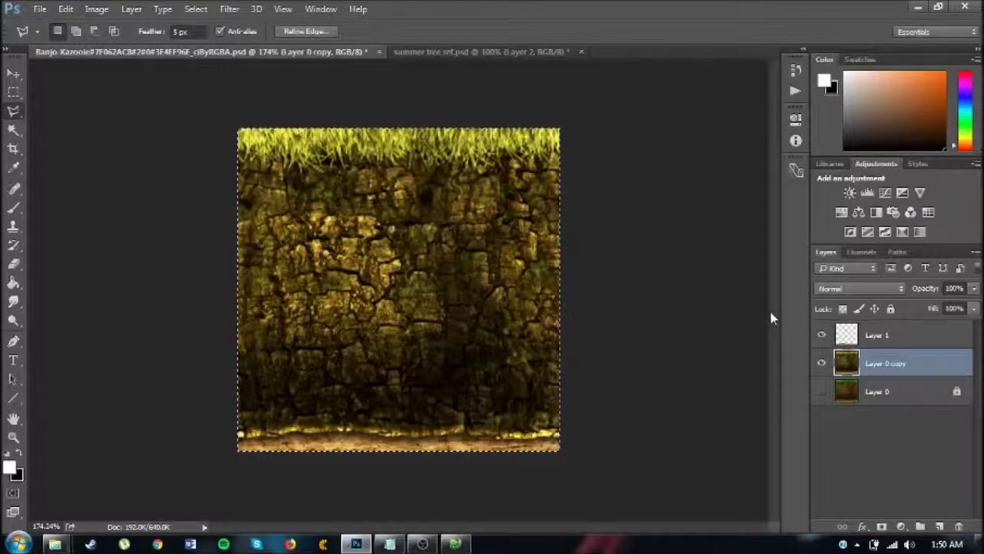
{"action": "key", "text": "ctrl+shift+s"}
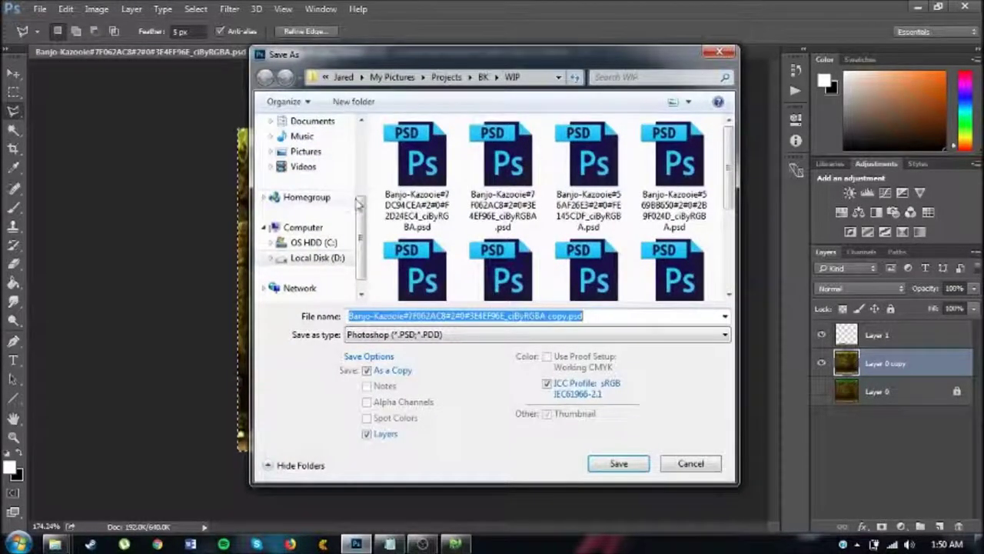
{"action": "scroll", "coordinate": [359, 201], "scroll_direction": "up", "scroll_amount": 5}
{"action": "left_click", "coordinate": [323, 218]}
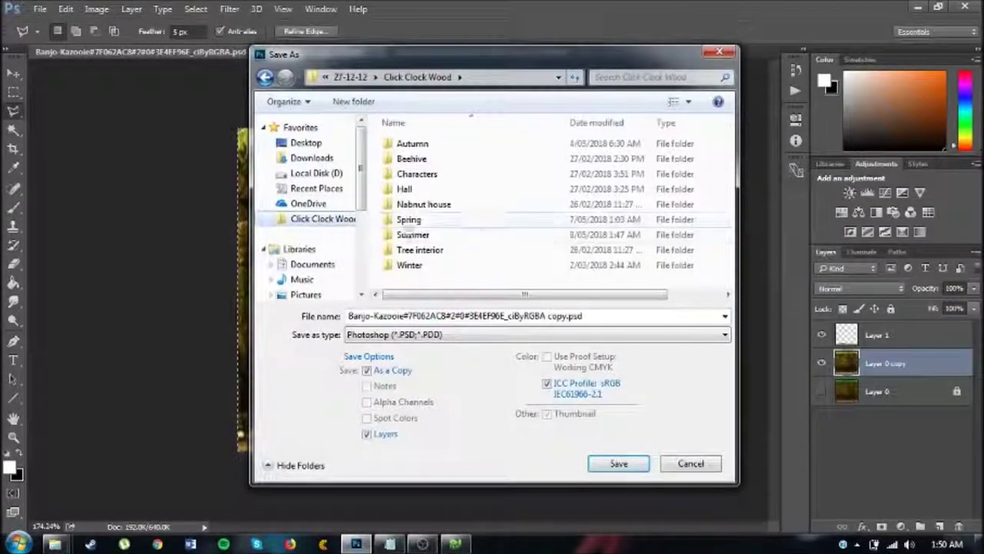
{"action": "double_click", "coordinate": [412, 235]}
{"action": "double_click", "coordinate": [697, 168]}
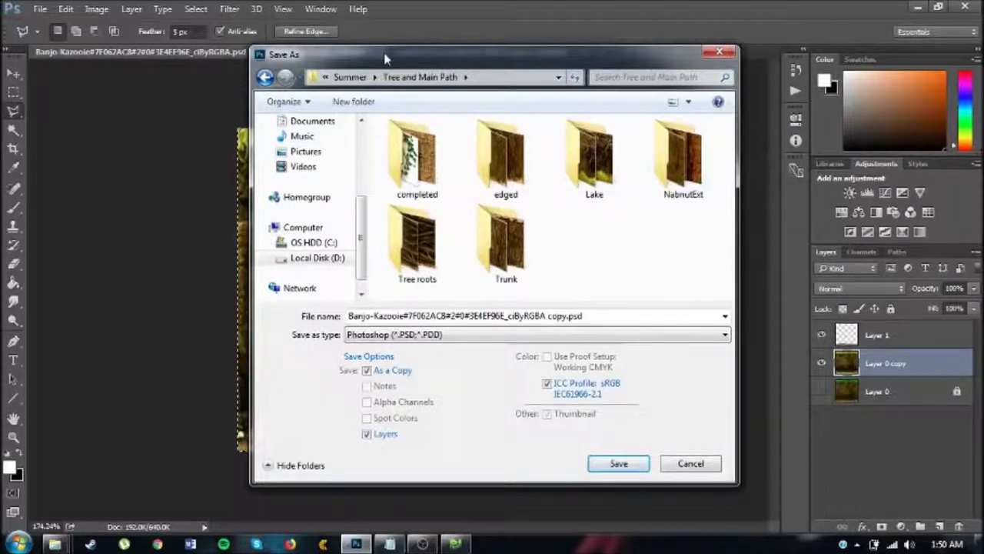
{"action": "double_click", "coordinate": [504, 246]}
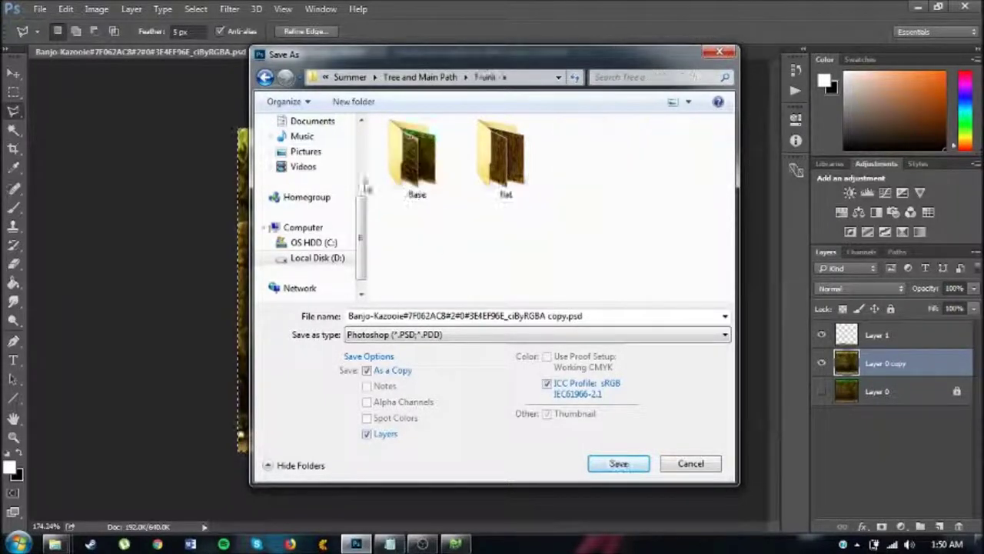
{"action": "double_click", "coordinate": [428, 188]}
- Save as PNG over Banjo-Kazooie#7F062AC8#2#0#3E4EF96E_ciByRGBA.png, confirming the replacement
{"action": "left_click", "coordinate": [489, 335]}
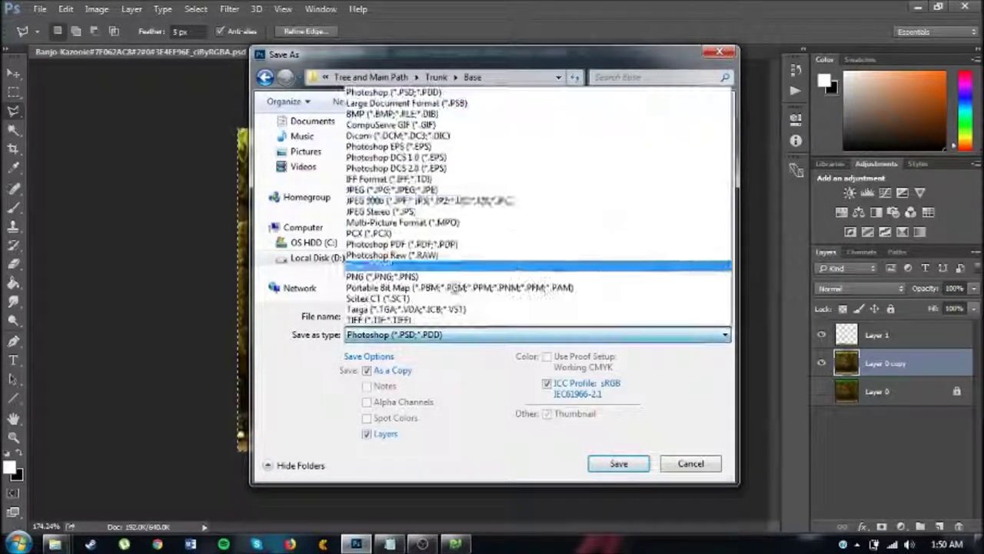
{"action": "left_click", "coordinate": [376, 277]}
{"action": "left_click", "coordinate": [592, 150]}
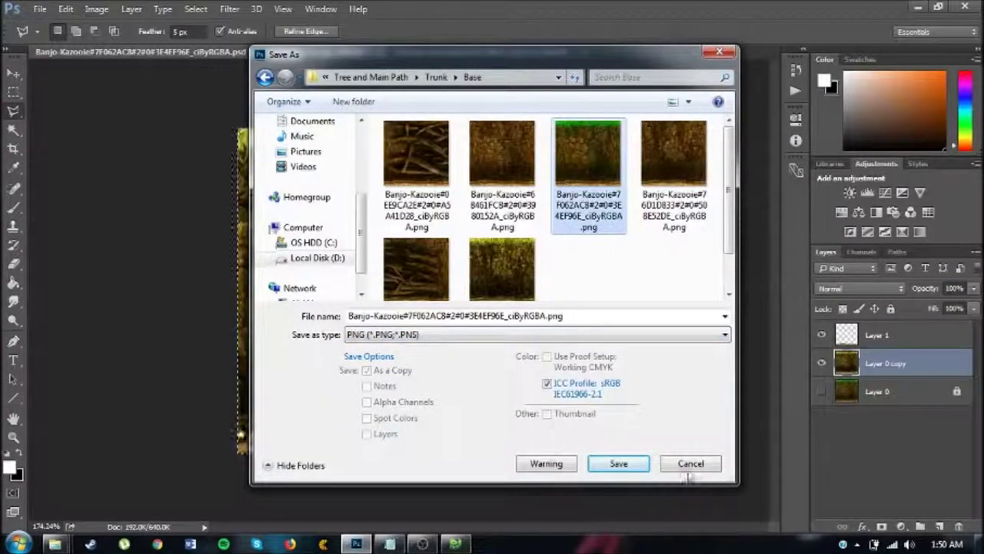
{"action": "left_click", "coordinate": [619, 464]}
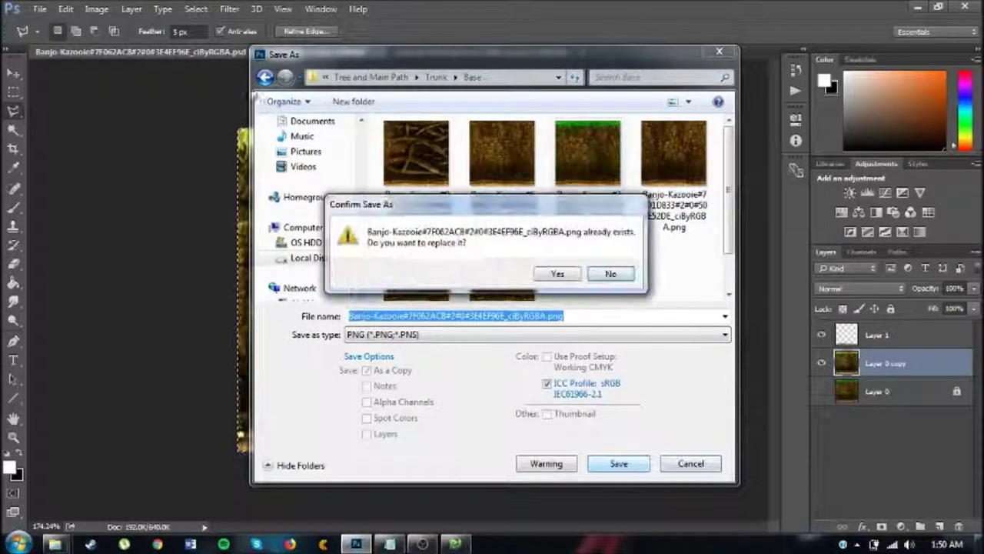
{"action": "left_click", "coordinate": [558, 274]}
{"action": "left_click", "coordinate": [555, 168]}
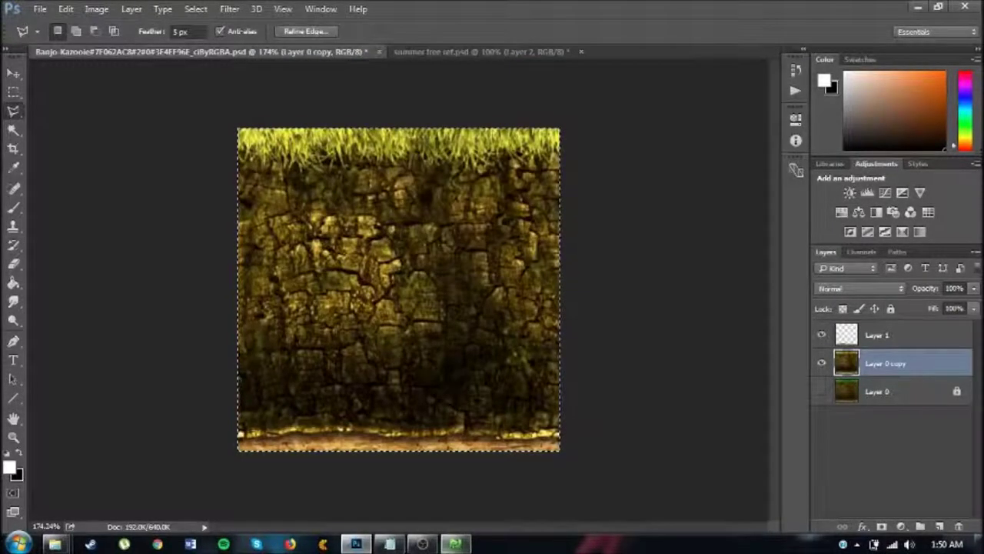
- Switch to Project64 and reload the hi-res textures with Alt+R
{"action": "key", "text": "alt+Tab"}
{"action": "key", "text": "alt+r"}
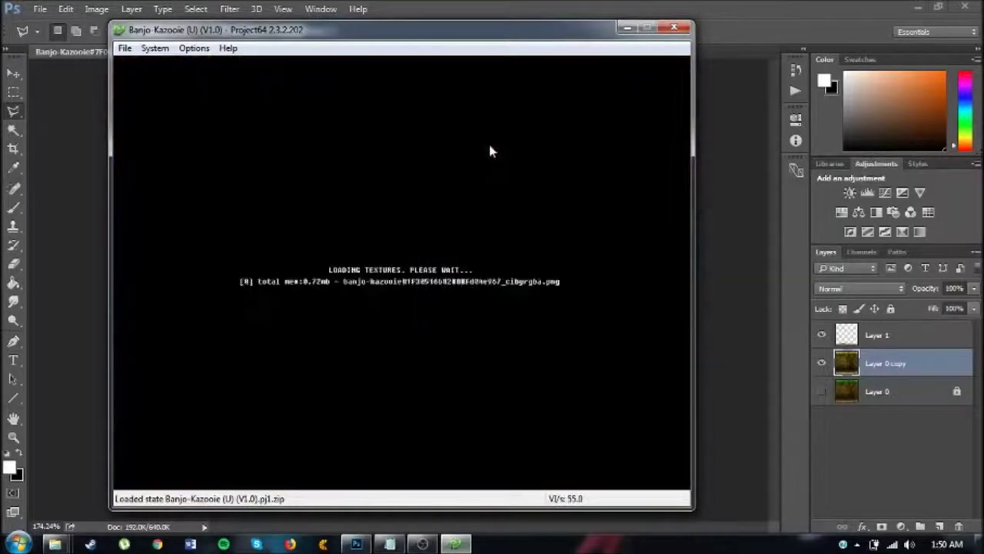